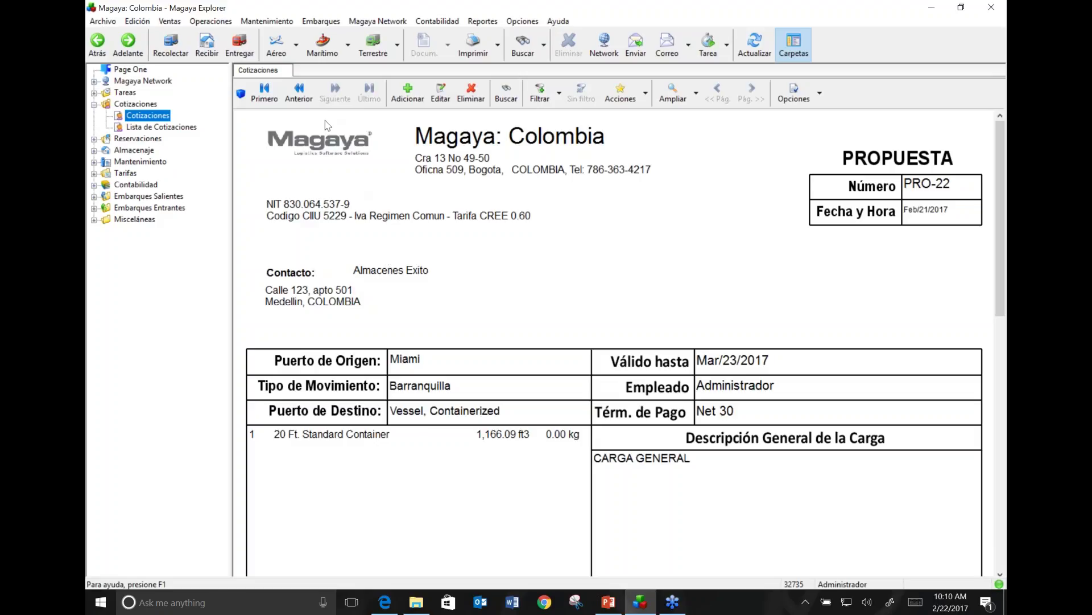
pyautogui.click(296, 48)
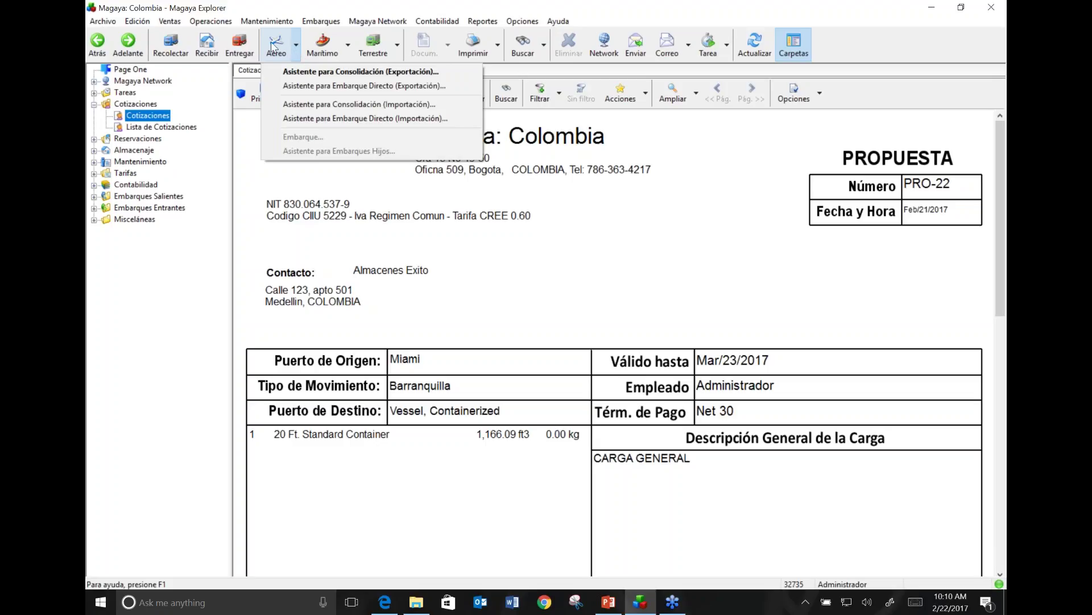
pyautogui.click(352, 53)
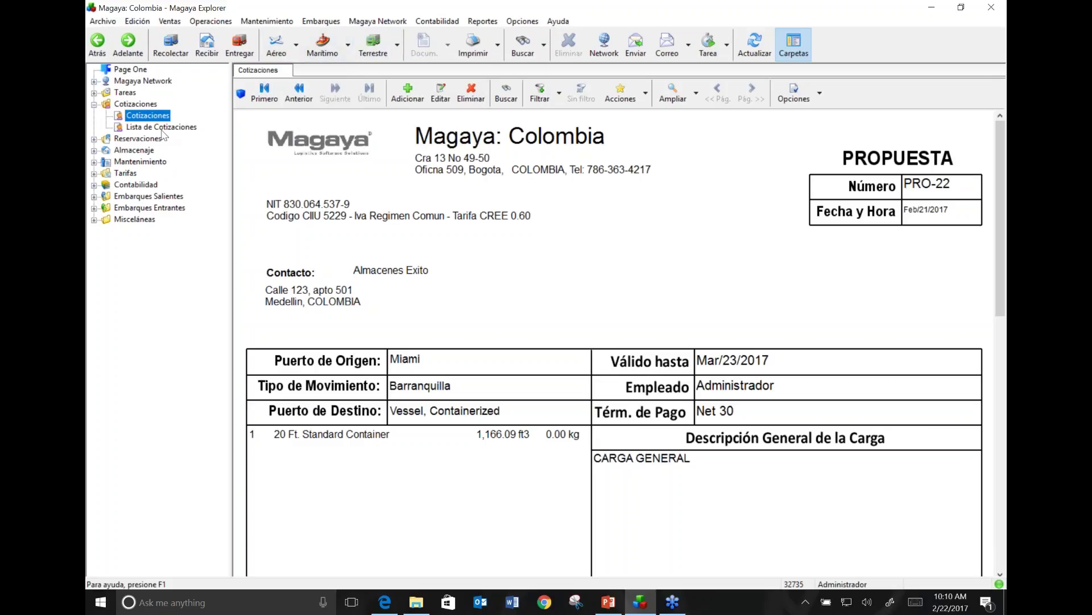
# Step: Browse the Cotizaciones, Reservaciones, Almacenaje, Tarifas, Contabilidad and Embarques Salientes folders
pyautogui.click(132, 105)
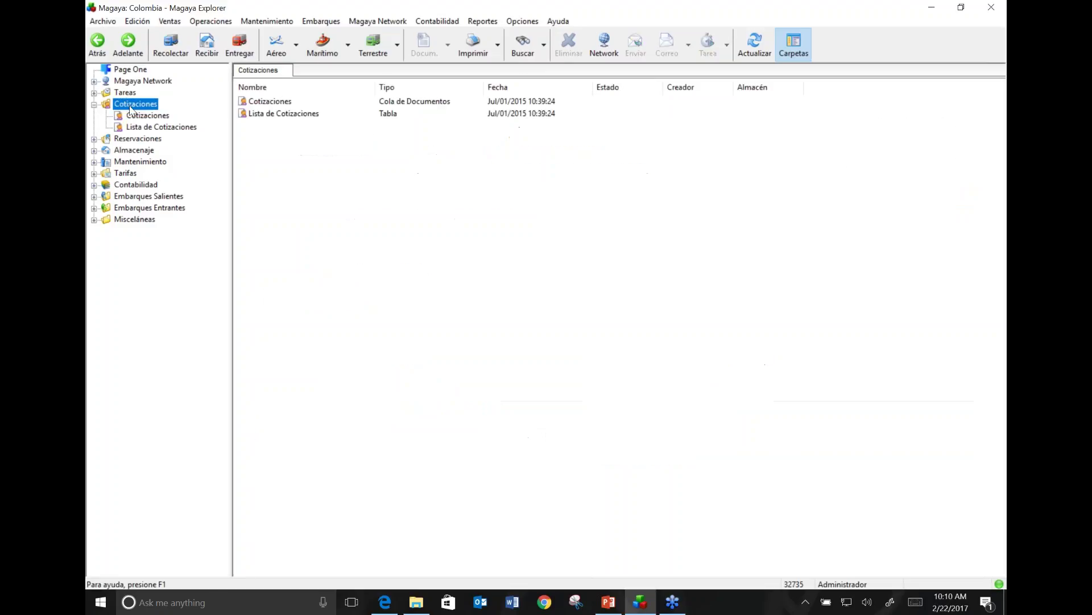
pyautogui.click(126, 140)
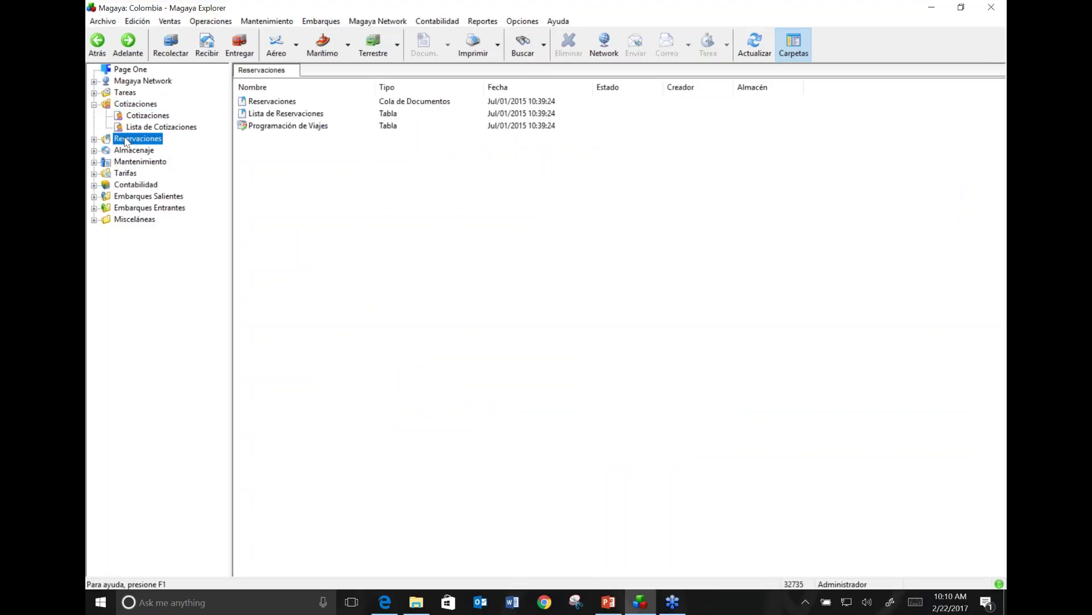
pyautogui.click(131, 153)
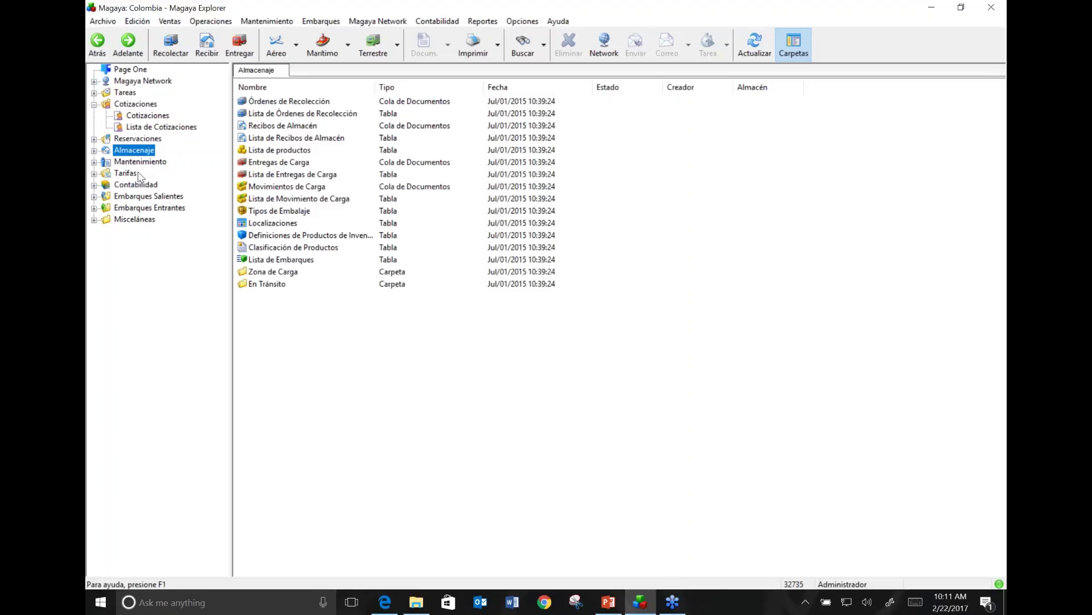
pyautogui.click(132, 174)
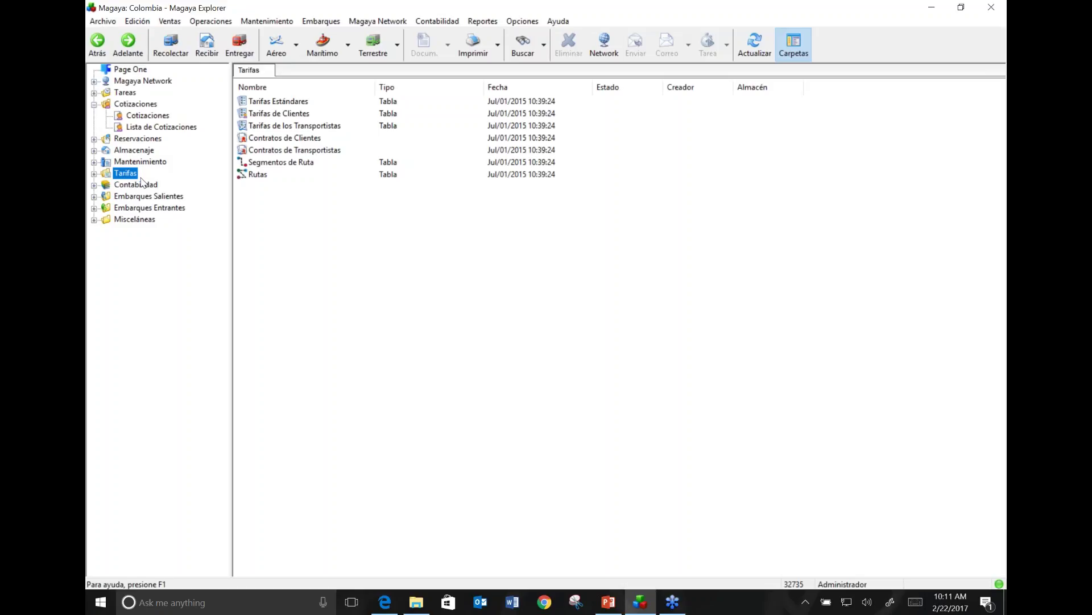
pyautogui.click(137, 185)
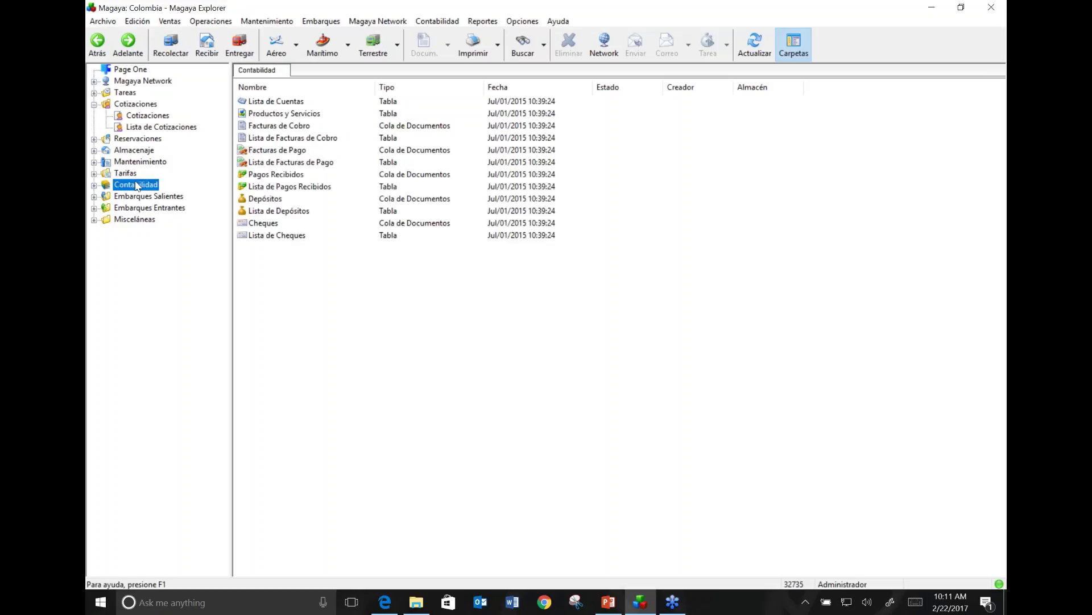
pyautogui.click(133, 197)
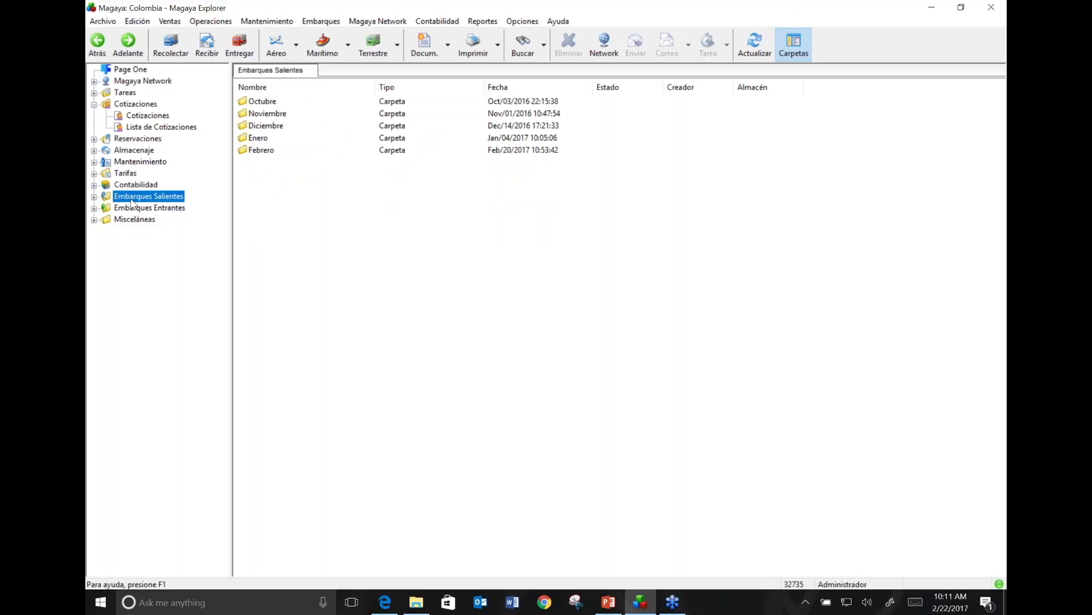
# Step: Expand Tarifas and open the Tarifas Estándares list with the air and ocean freight rates
pyautogui.click(121, 177)
pyautogui.click(94, 173)
pyautogui.click(127, 185)
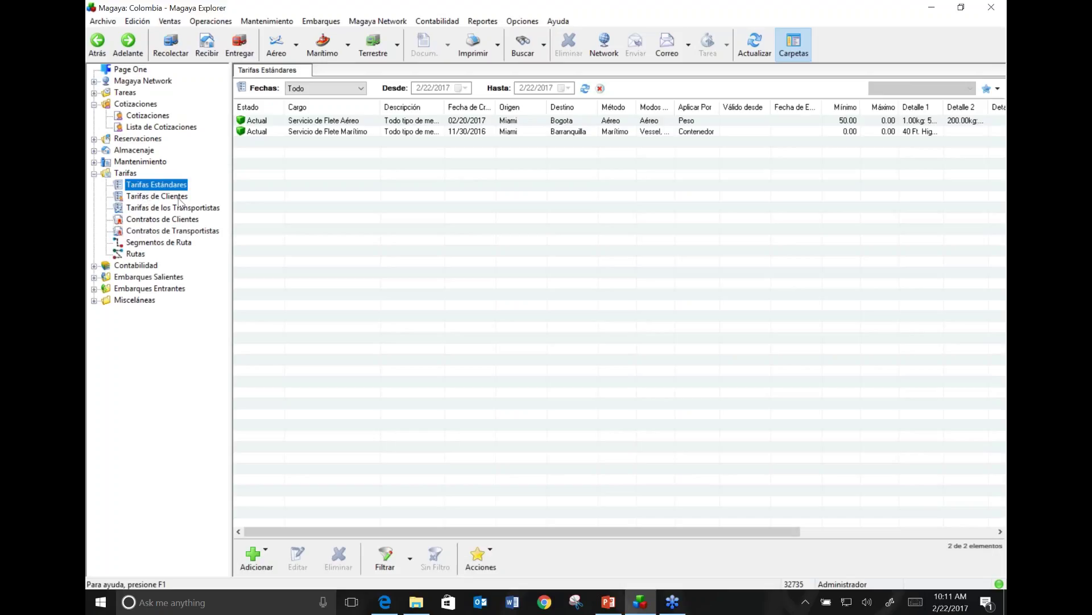
pyautogui.doubleClick(303, 122)
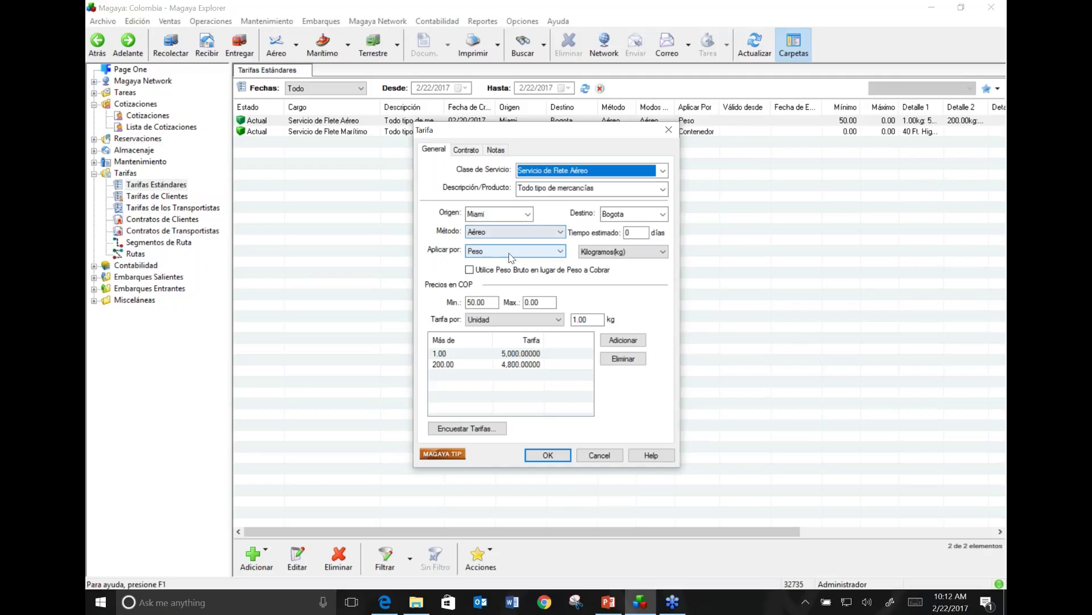
pyautogui.click(601, 253)
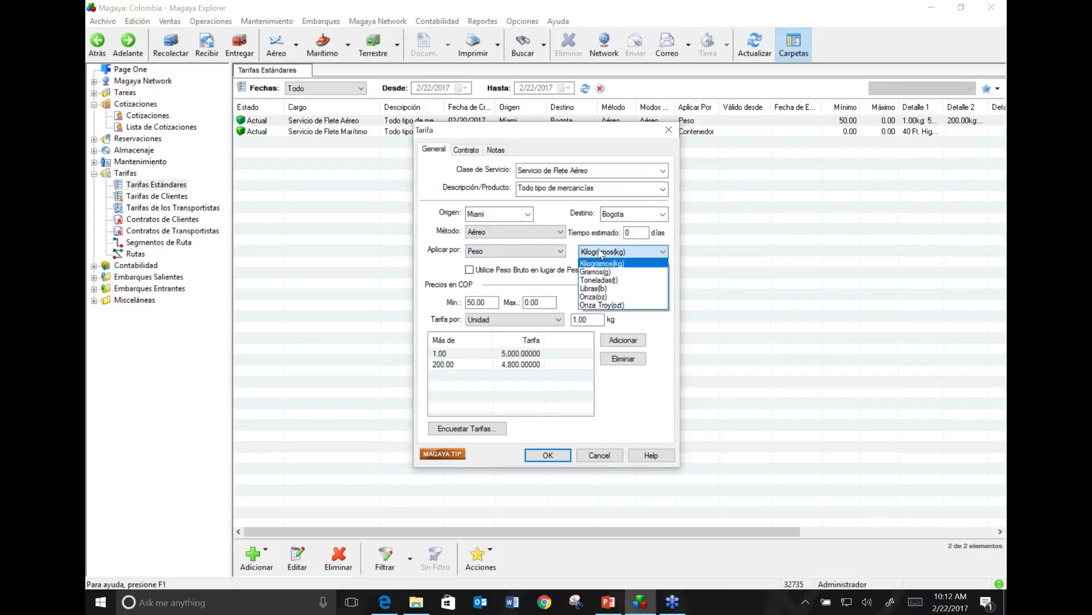
pyautogui.click(600, 252)
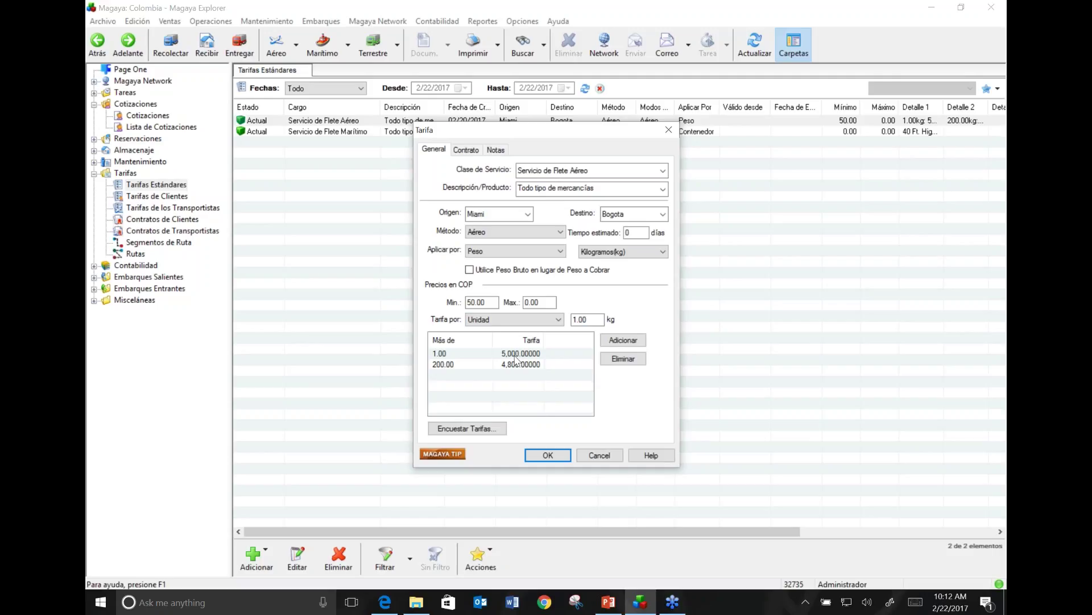
pyautogui.click(547, 455)
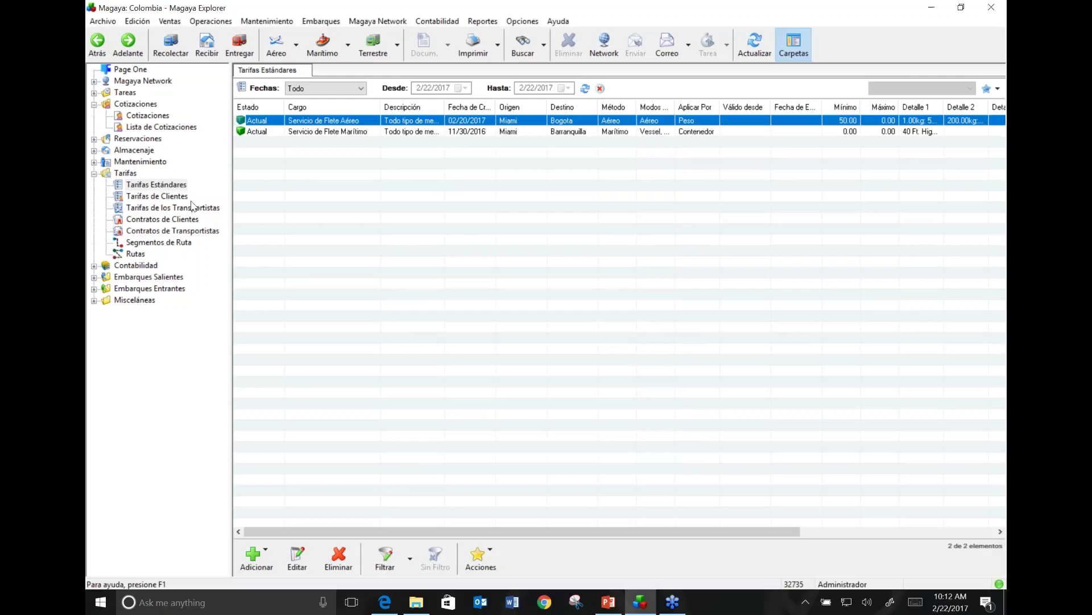
# Step: View the Tarifas de Clientes and carrier rate lists, then collapse Tarifas and return to Cotizaciones
pyautogui.click(158, 197)
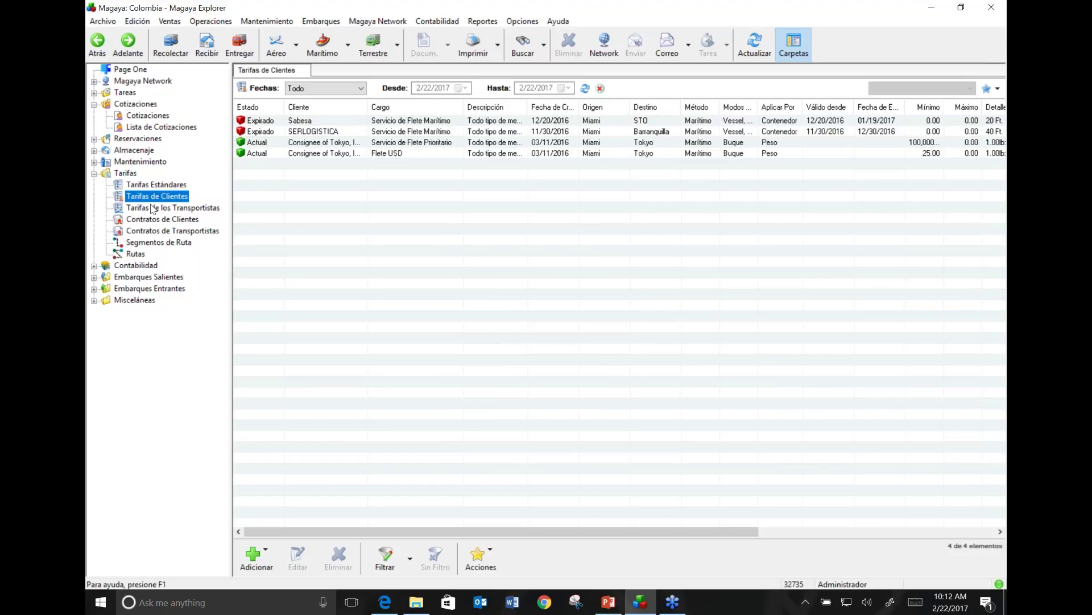
pyautogui.click(153, 209)
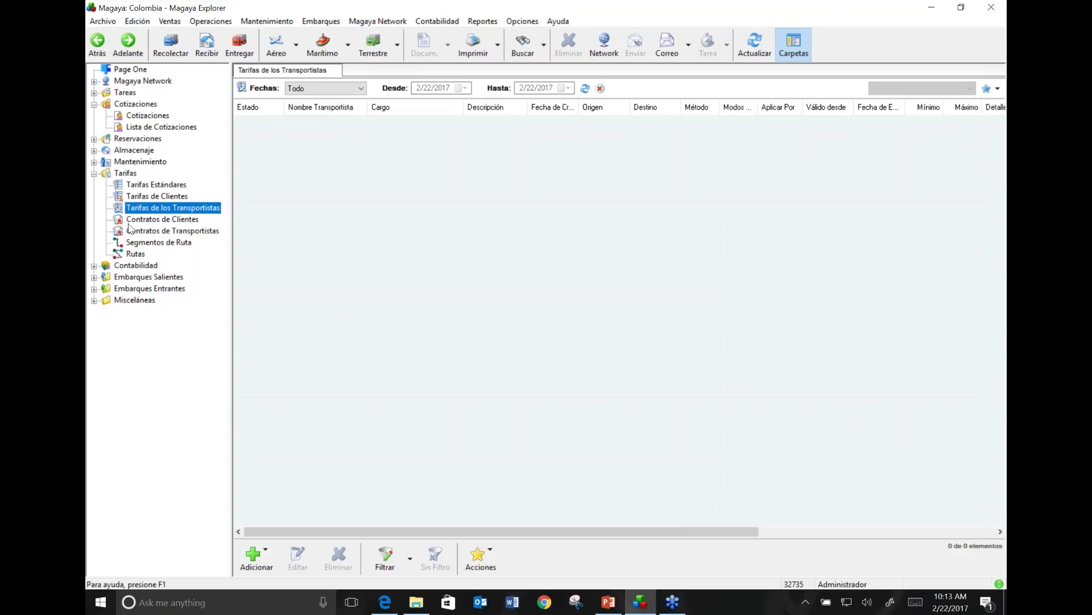
pyautogui.click(94, 173)
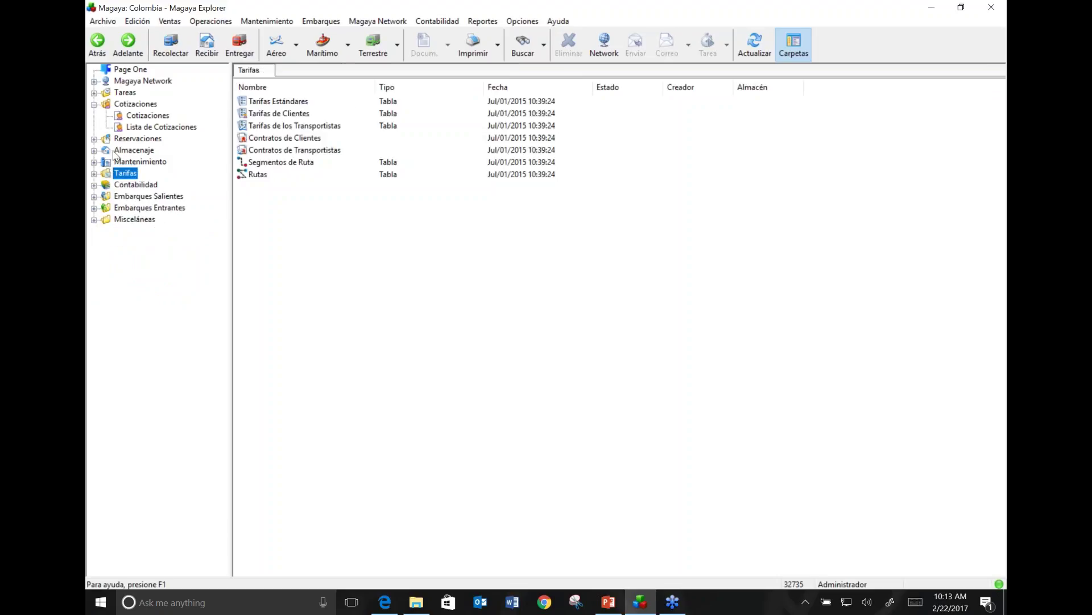
pyautogui.click(134, 106)
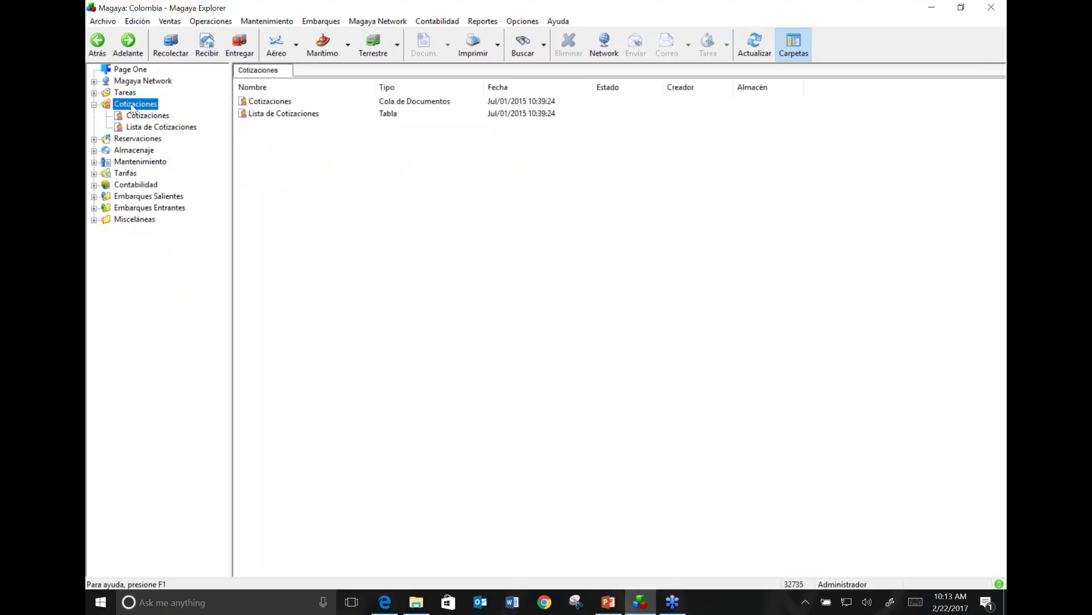
# Step: Show quotation PRO-22 in a widened pane and scroll down to its FLETE charge lines
pyautogui.click(138, 116)
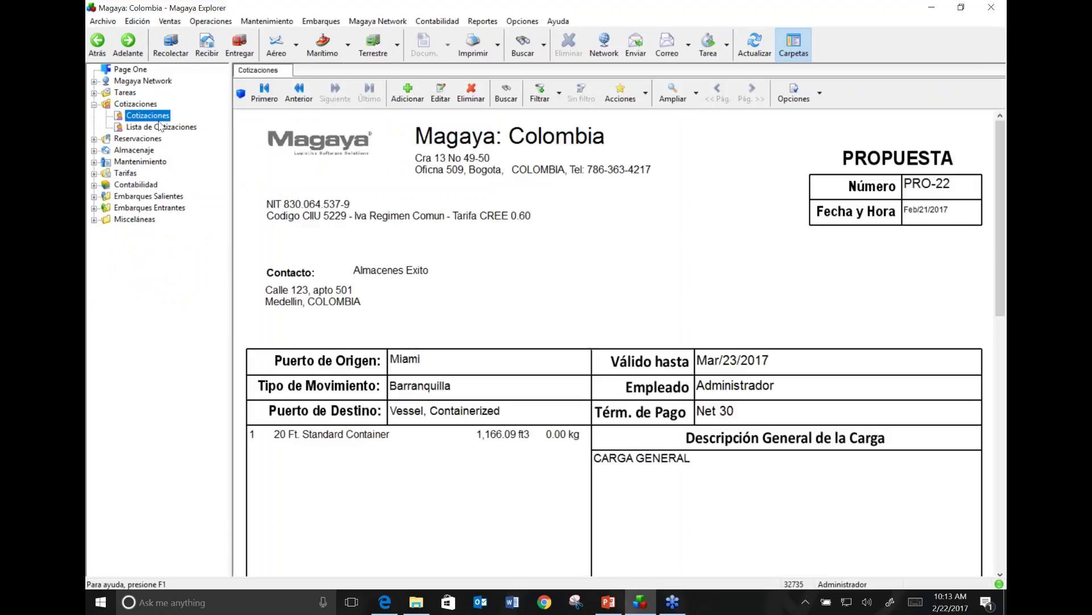
pyautogui.moveTo(230, 138); pyautogui.dragTo(216, 138)
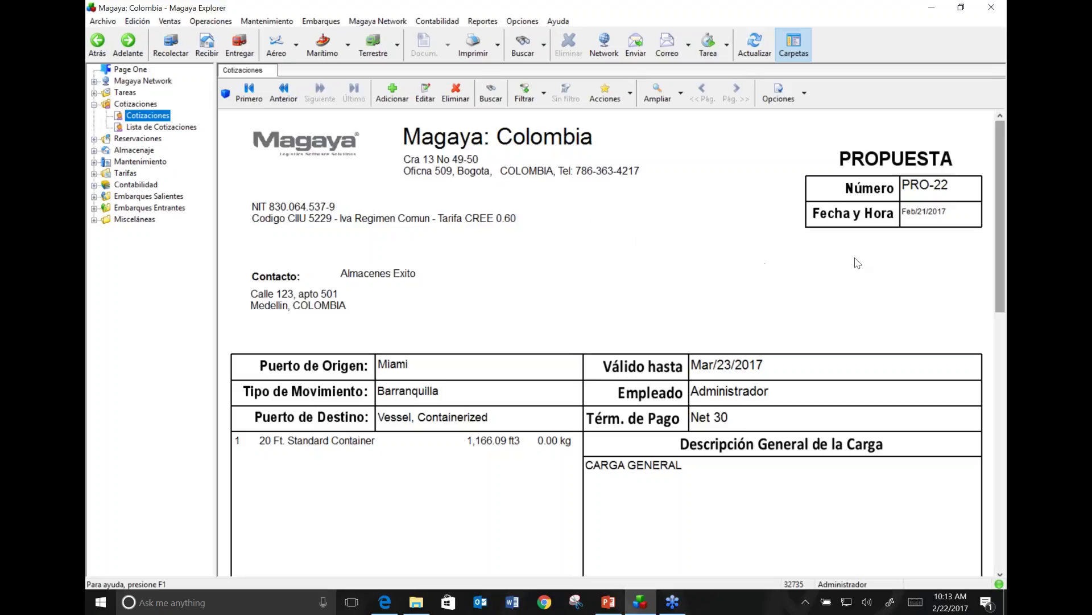
pyautogui.click(999, 256)
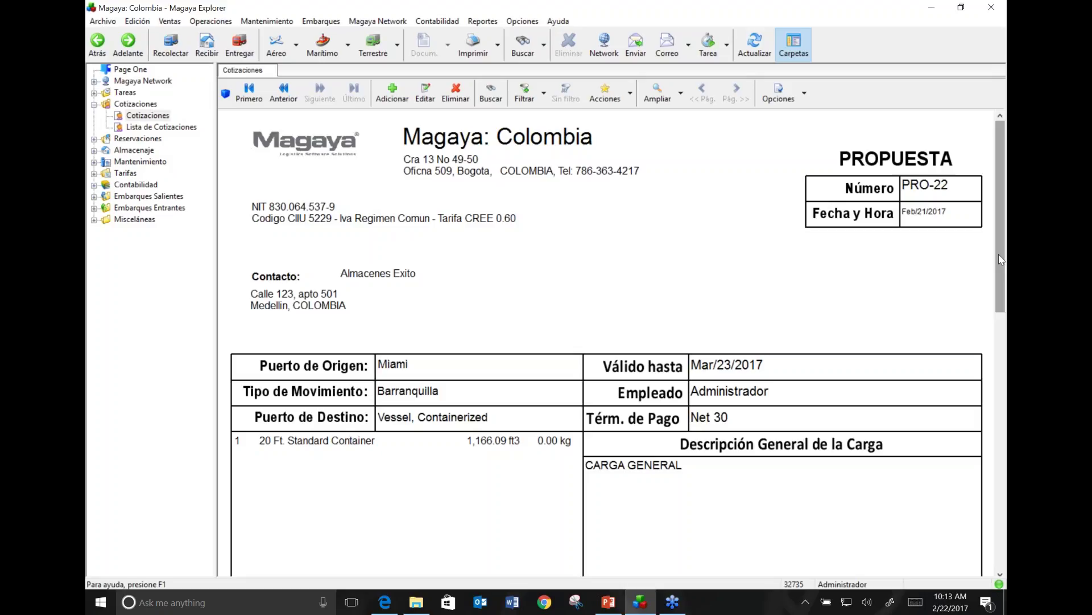
pyautogui.moveTo(999, 259); pyautogui.dragTo(1000, 259)
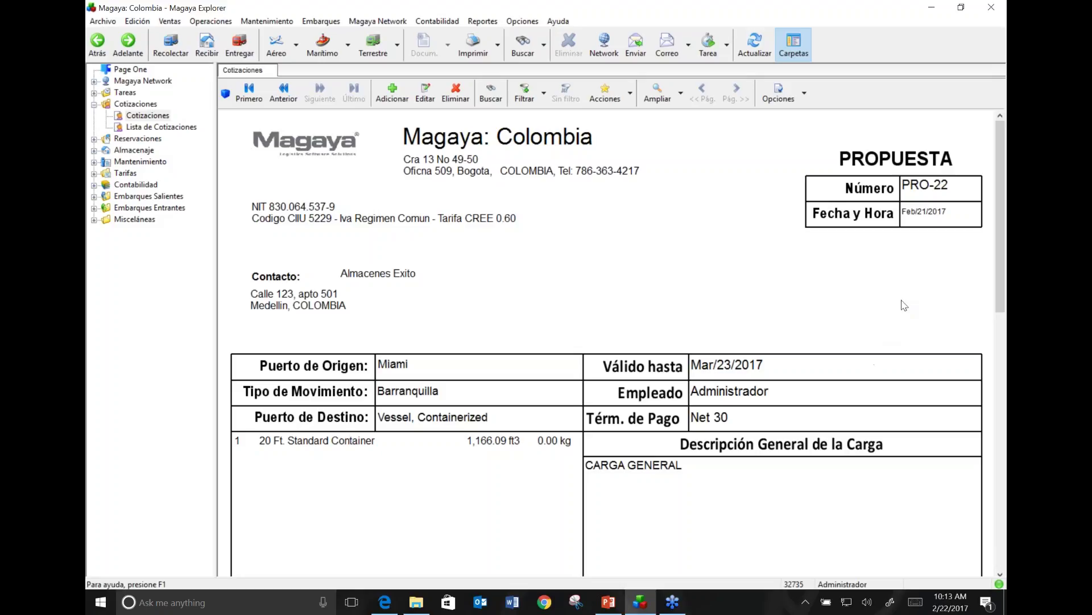
pyautogui.moveTo(1001, 306); pyautogui.dragTo(995, 433)
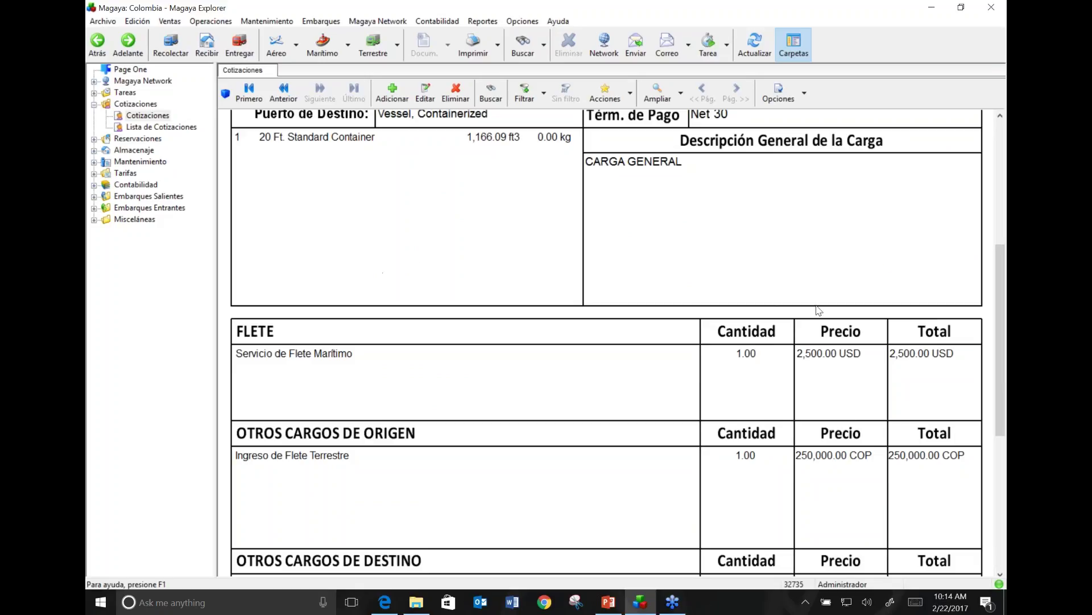
pyautogui.scroll(-1, 1000, 324)
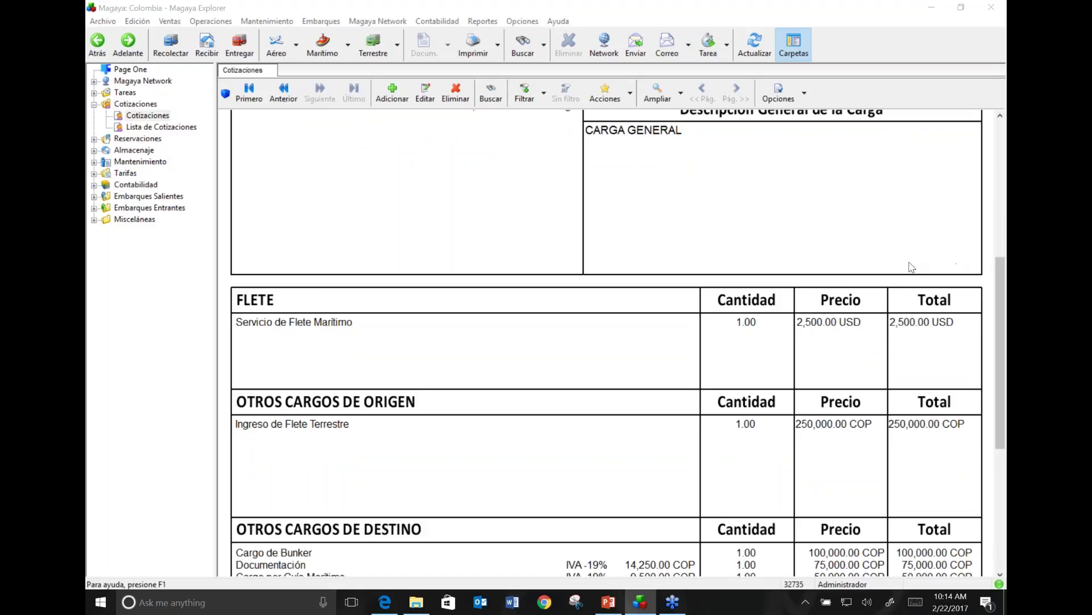
pyautogui.click(827, 34)
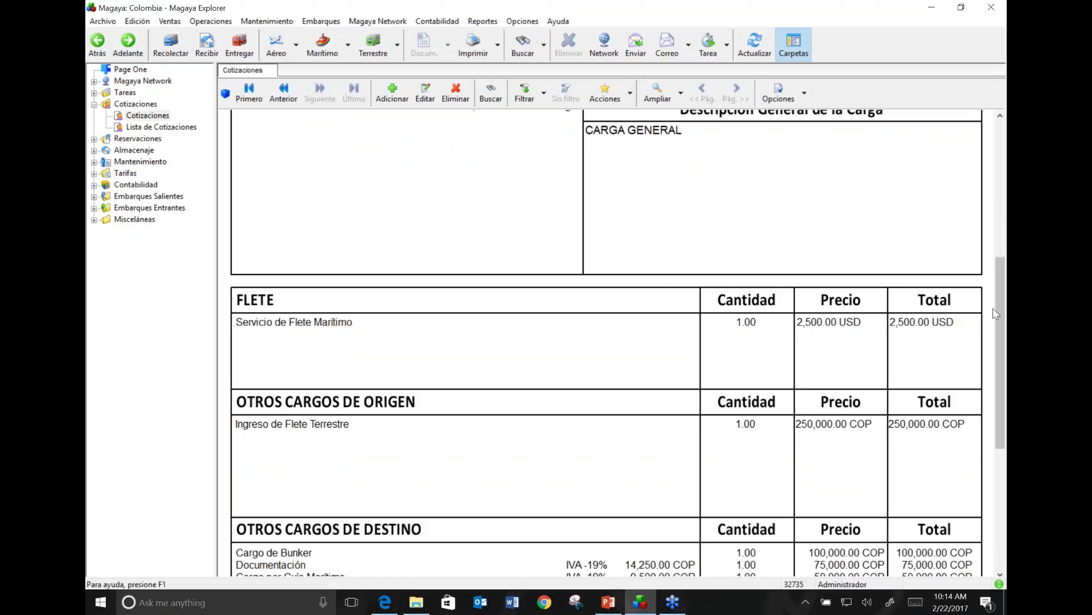
pyautogui.moveTo(998, 309); pyautogui.dragTo(996, 363)
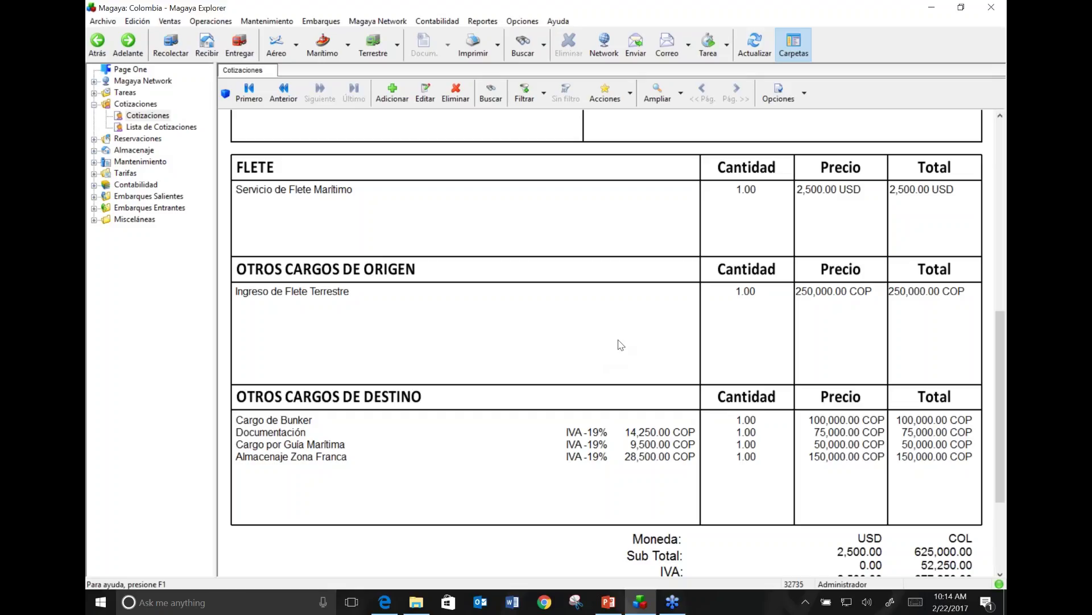
pyautogui.scroll(-1, 620, 344)
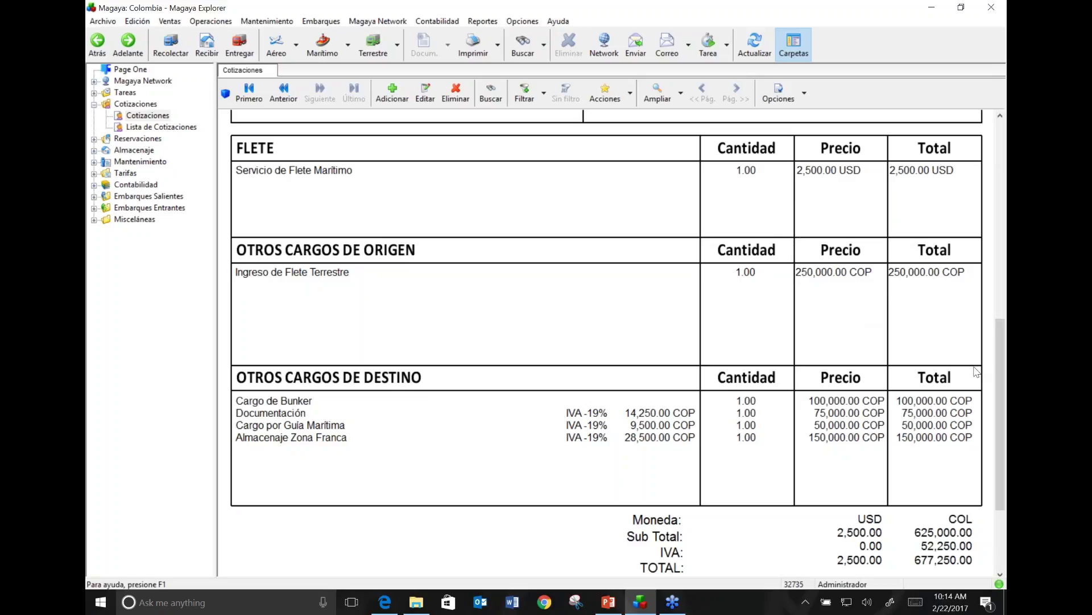
pyautogui.scroll(-2, 999, 378)
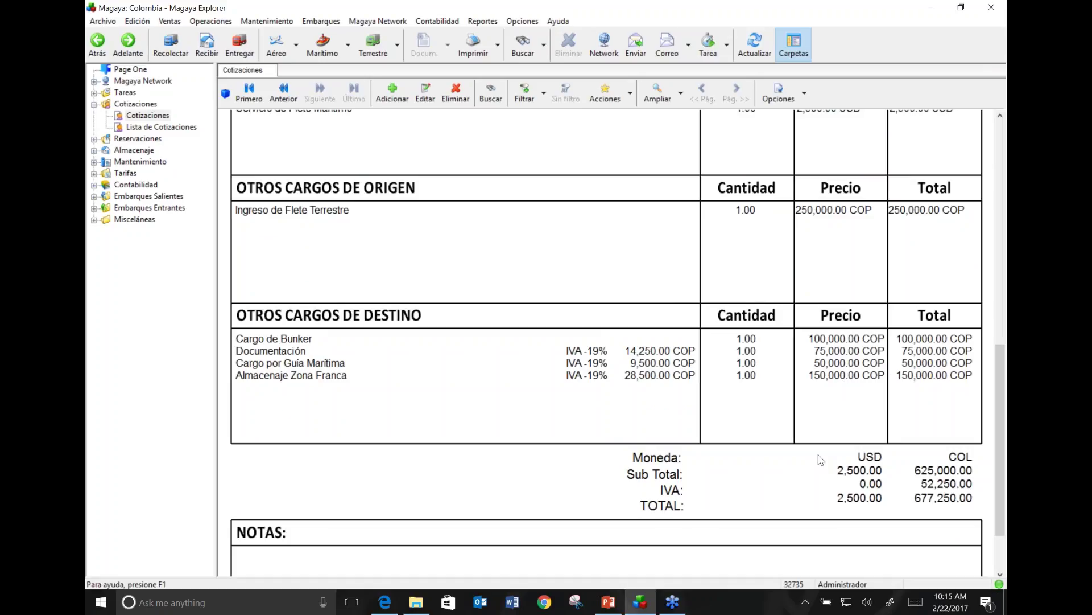
pyautogui.moveTo(1001, 524); pyautogui.dragTo(1003, 300)
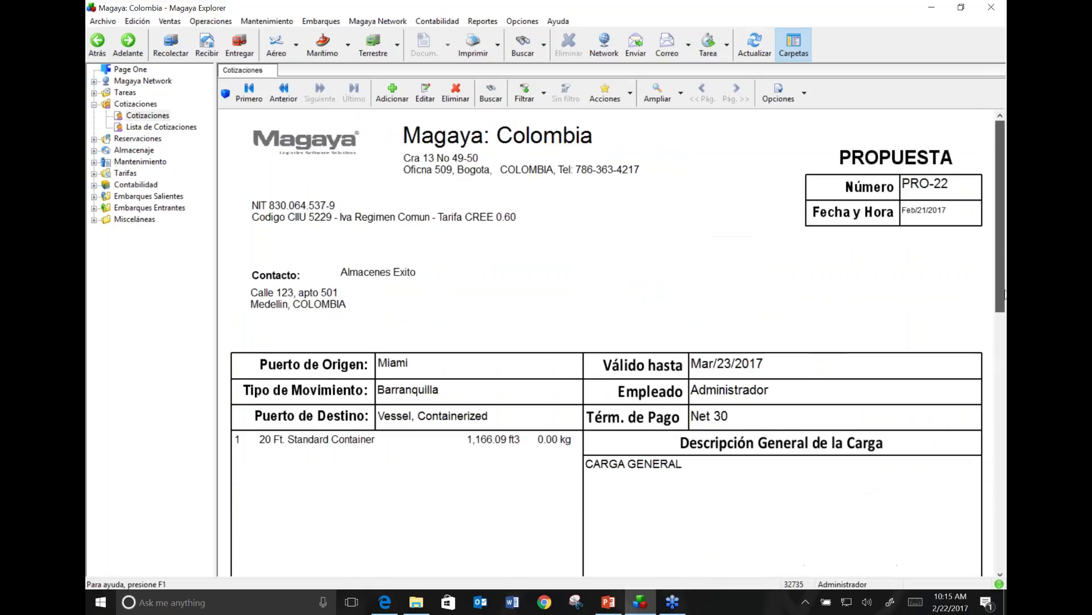
# Step: Check the quotation's Acciones menu and the Lista de Cotizaciones, then return to PRO-22
pyautogui.click(634, 98)
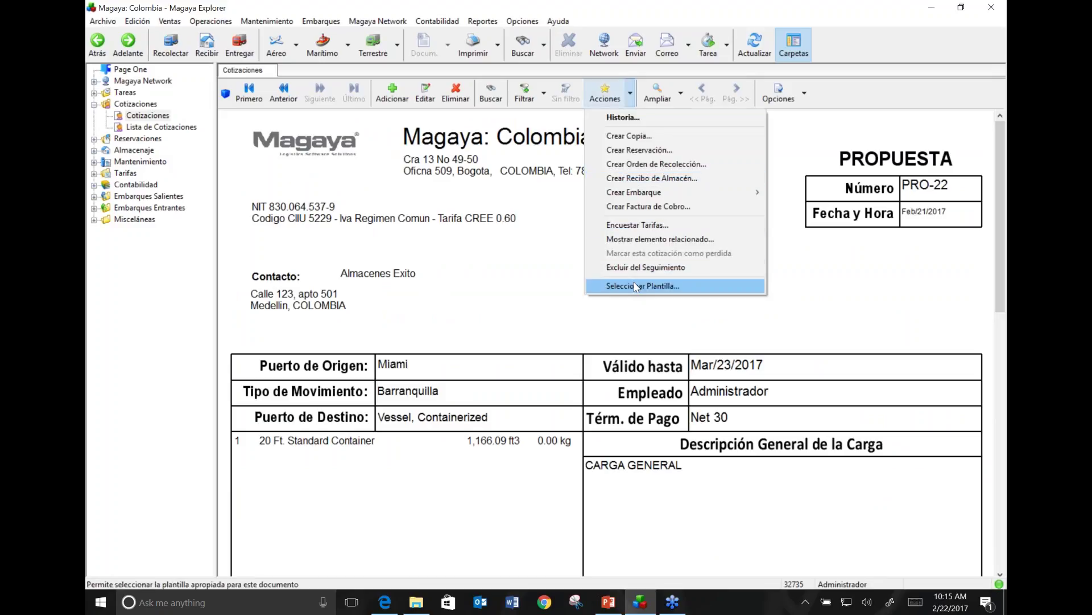
pyautogui.click(535, 232)
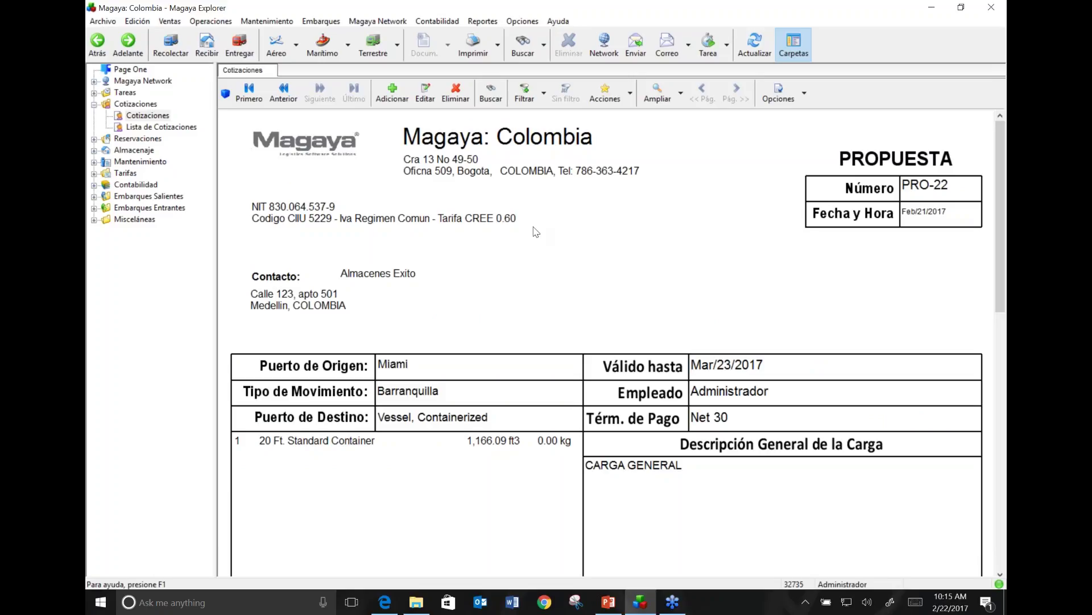
pyautogui.click(170, 127)
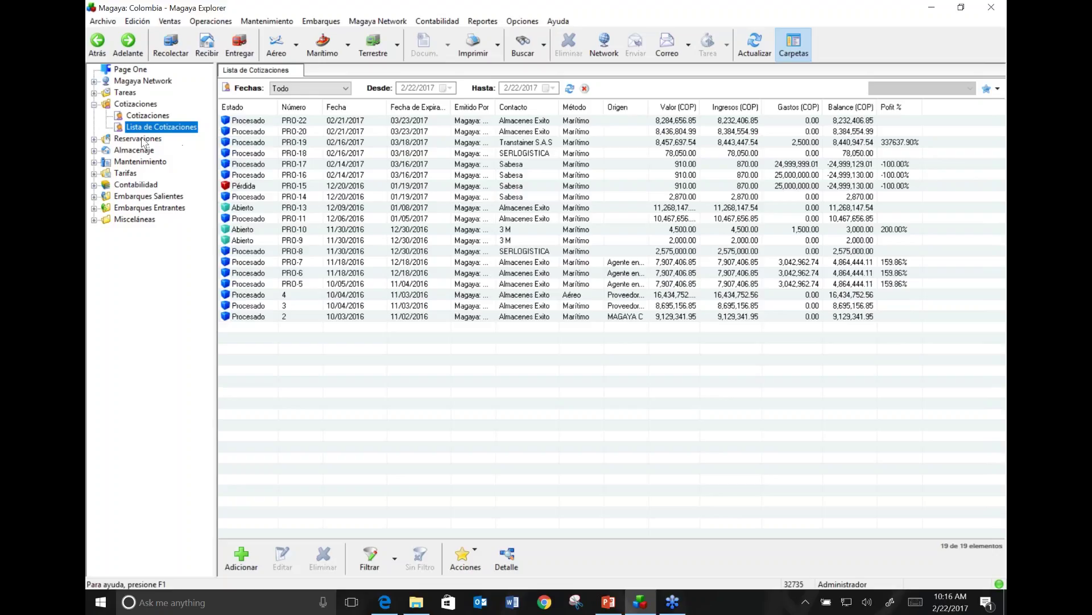
pyautogui.click(166, 117)
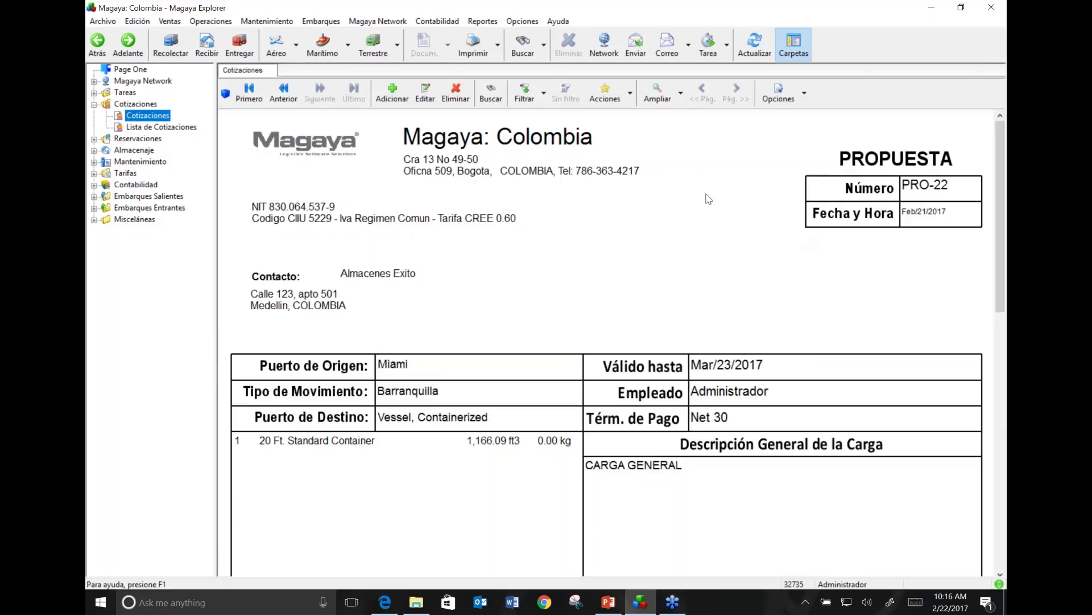
# Step: Go to the Reservaciones section and open Routing Order 36
pyautogui.click(630, 99)
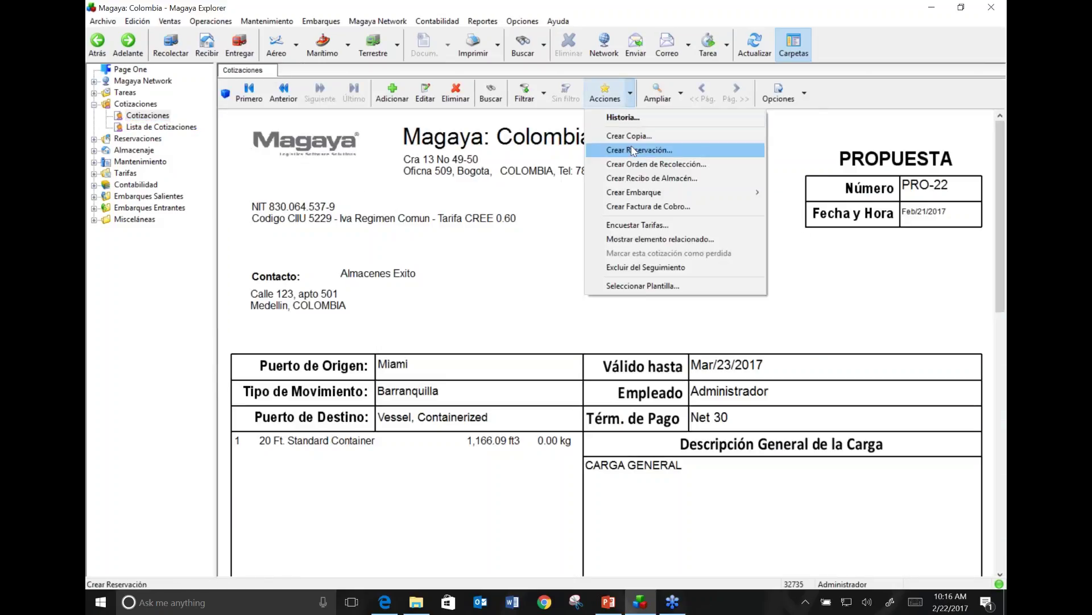
pyautogui.click(141, 138)
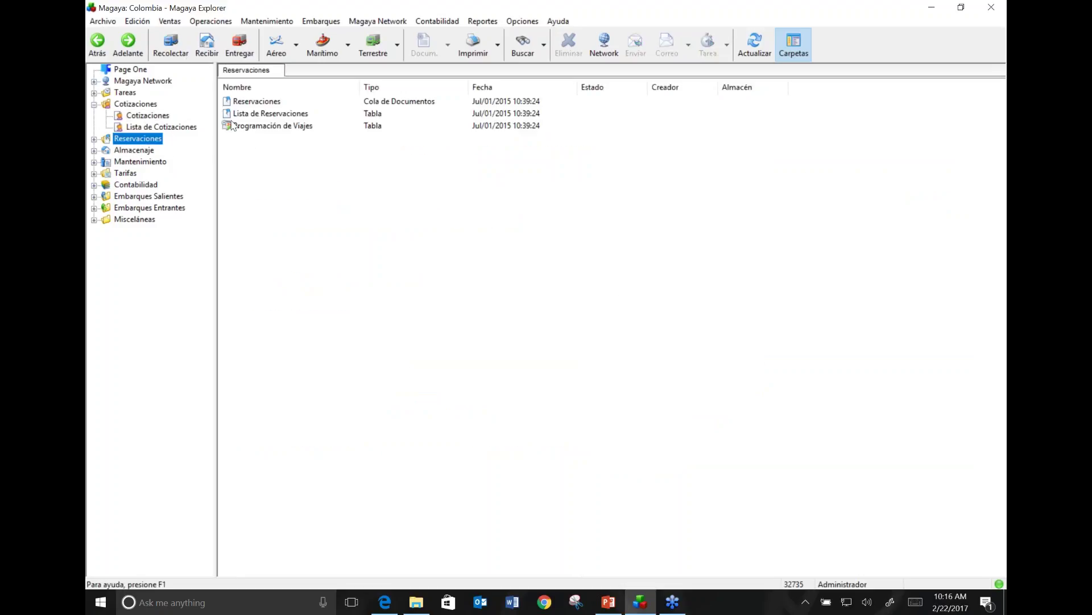
pyautogui.doubleClick(256, 103)
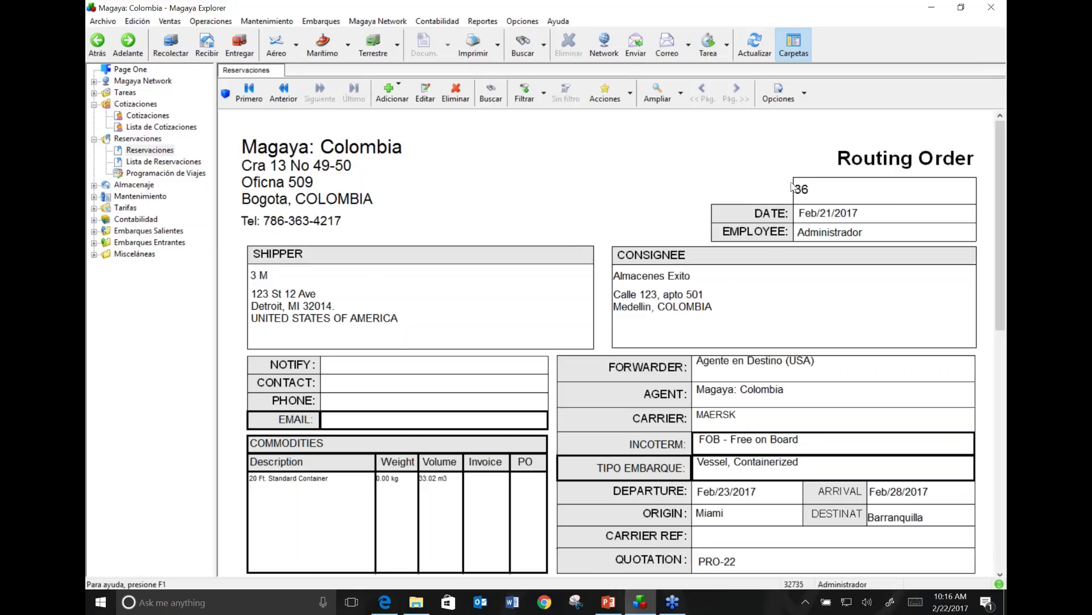
# Step: Scroll through Routing Order 36 to its six income charges and linked warehouse receipt
pyautogui.moveTo(999, 258); pyautogui.dragTo(1000, 357)
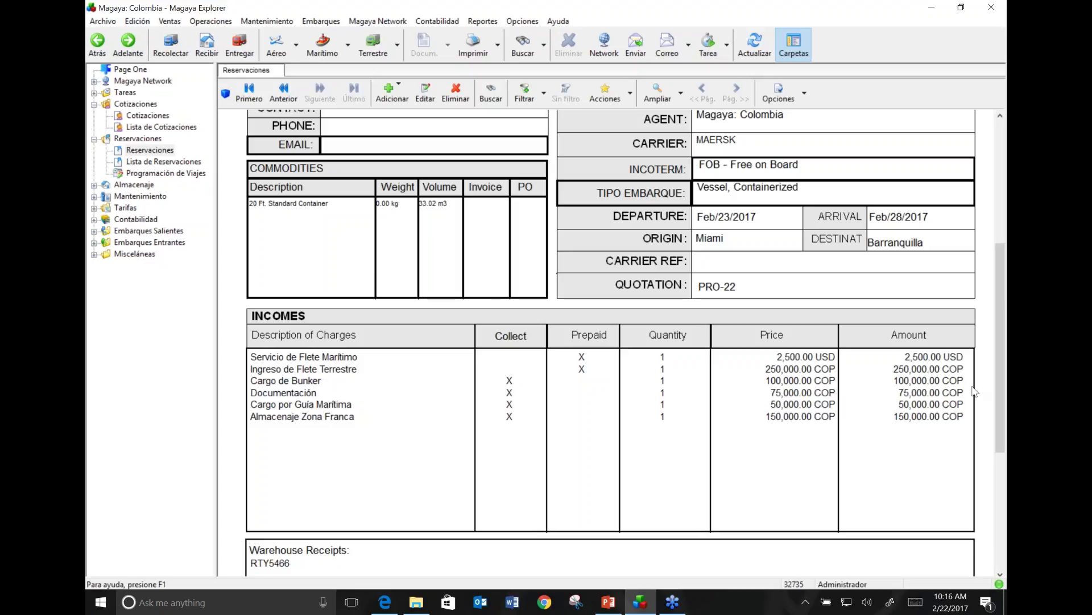
pyautogui.scroll(2, 520, 403)
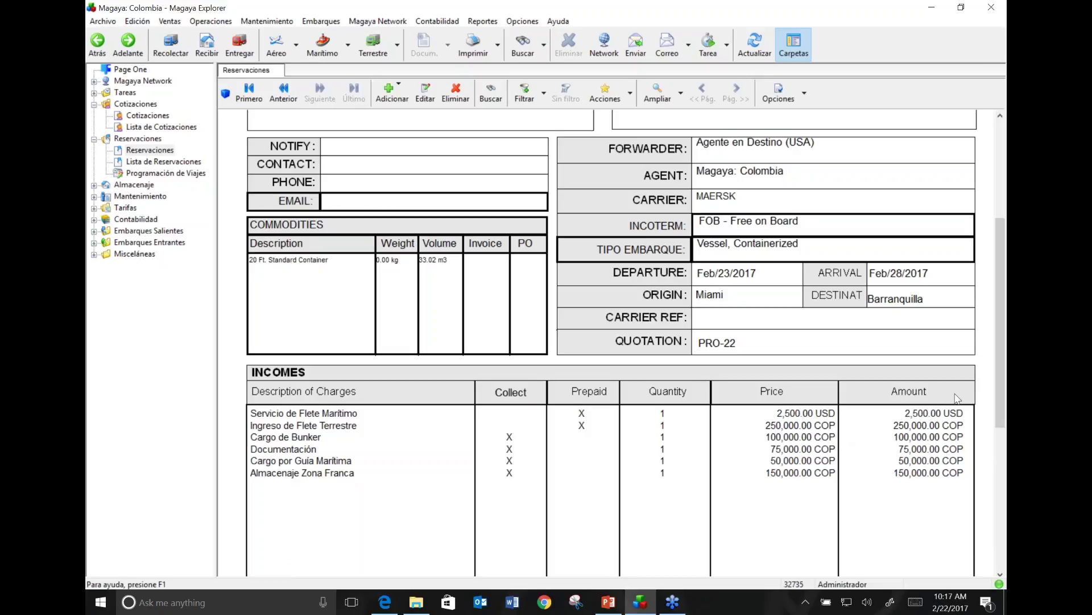
pyautogui.moveTo(998, 374); pyautogui.dragTo(993, 492)
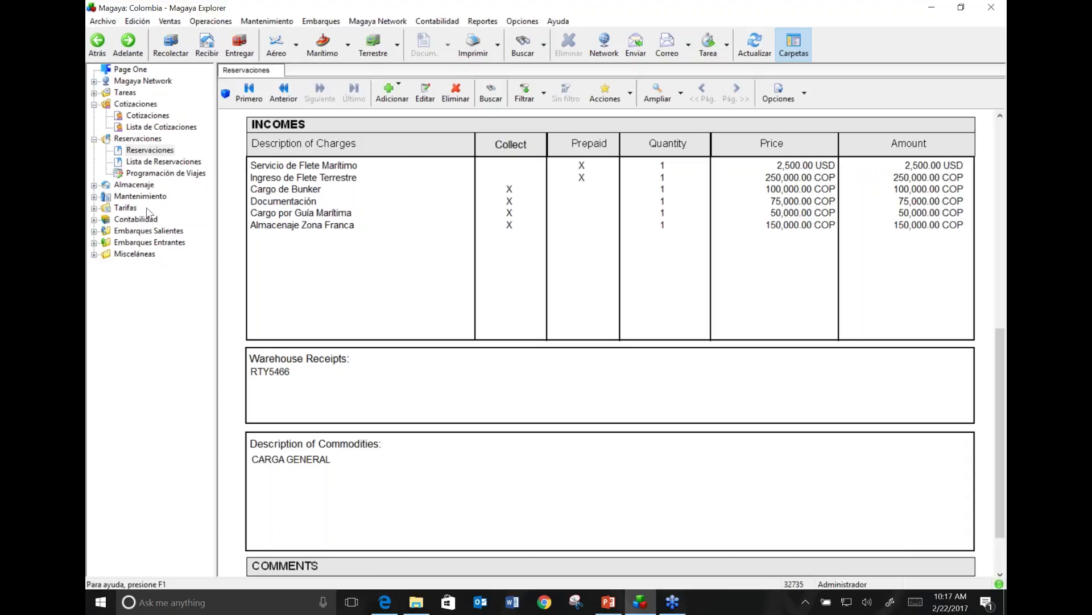
# Step: Open shipment 36 from Embarques Entrantes > Febrero and view its entities: shipper 3 M, consignee Almacenes Exito
pyautogui.click(133, 242)
pyautogui.click(98, 243)
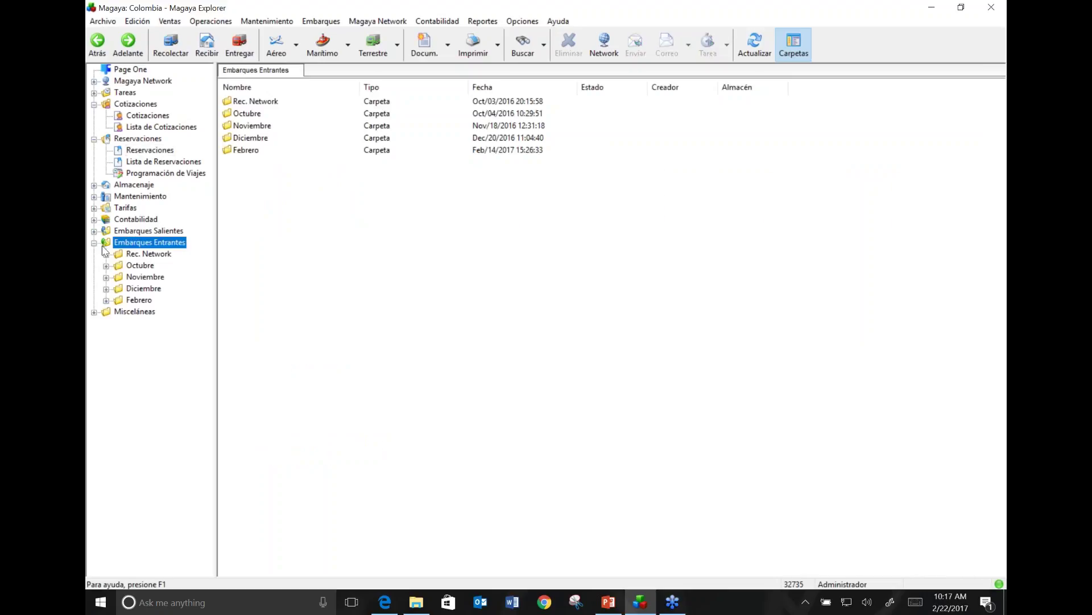
pyautogui.click(135, 302)
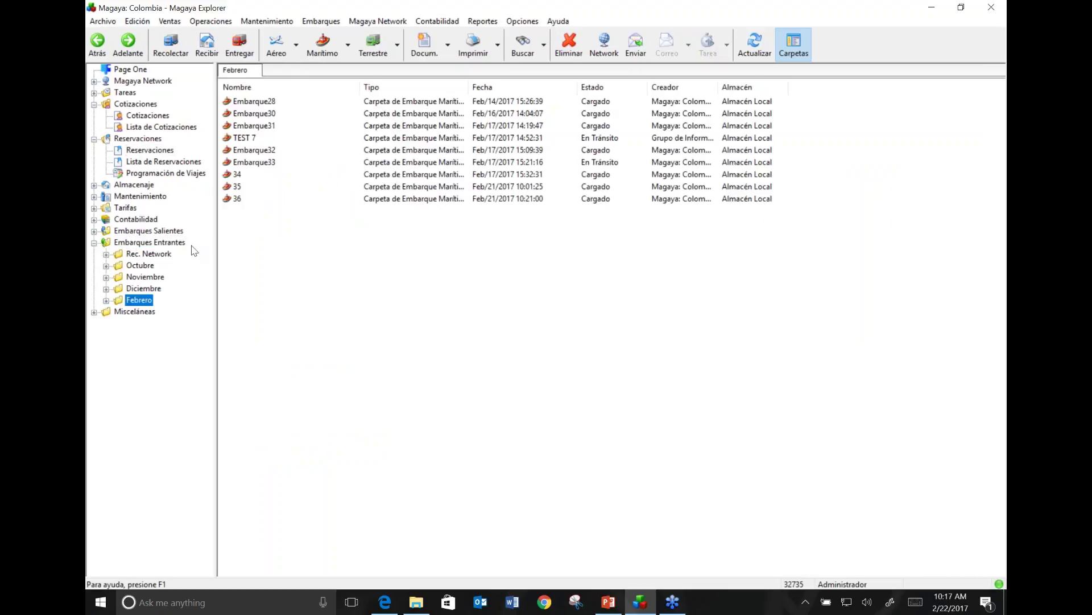
pyautogui.doubleClick(245, 199)
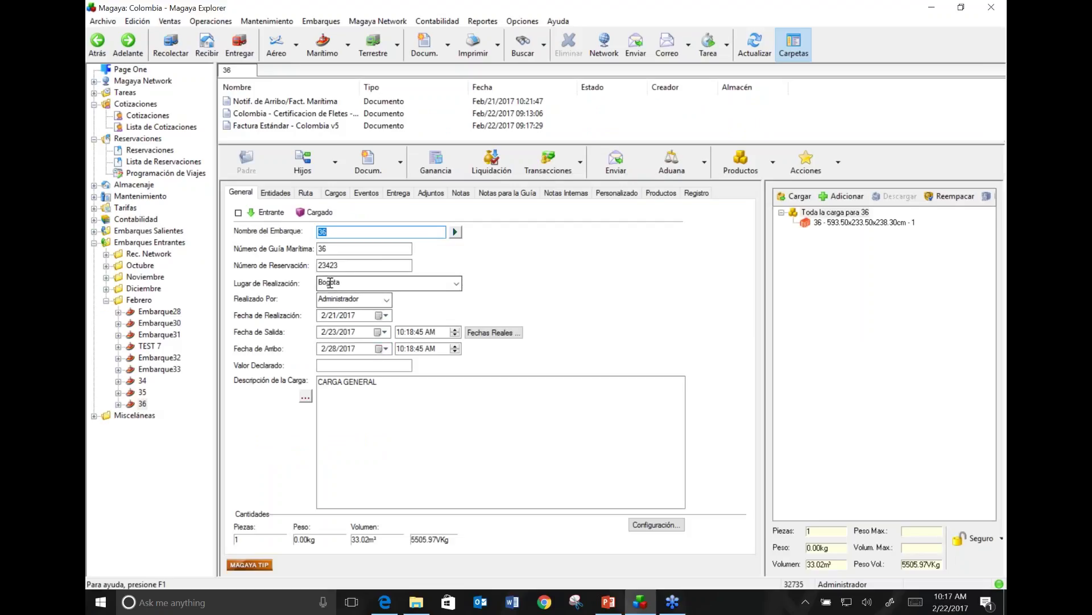
pyautogui.click(272, 194)
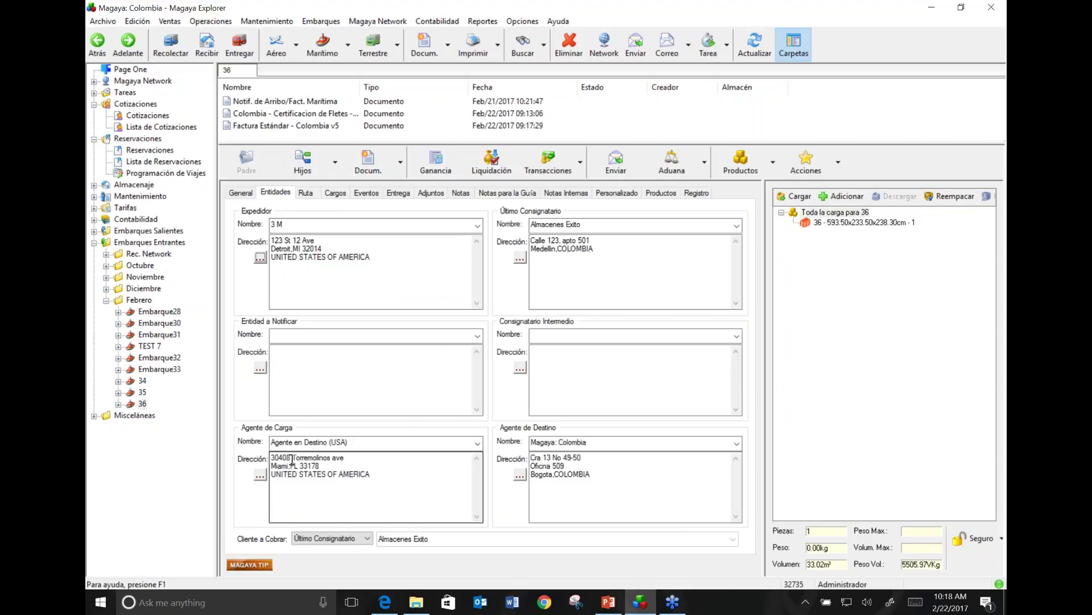
# Step: Review shipment 36's Ruta, Cargos and Eventos tabs, finishing on the Entrega delivery details
pyautogui.click(307, 194)
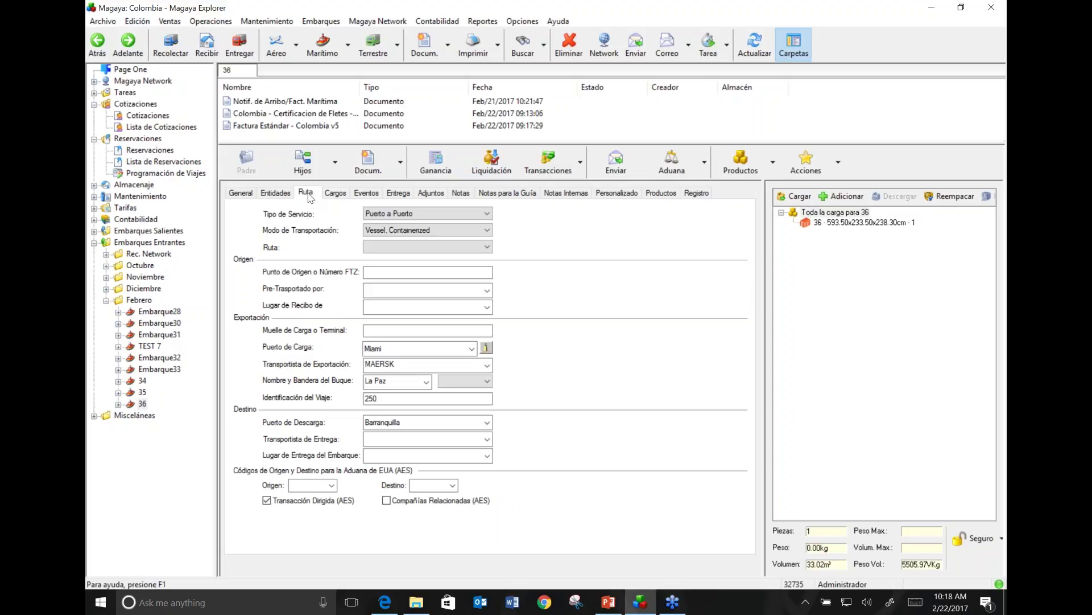
pyautogui.click(336, 194)
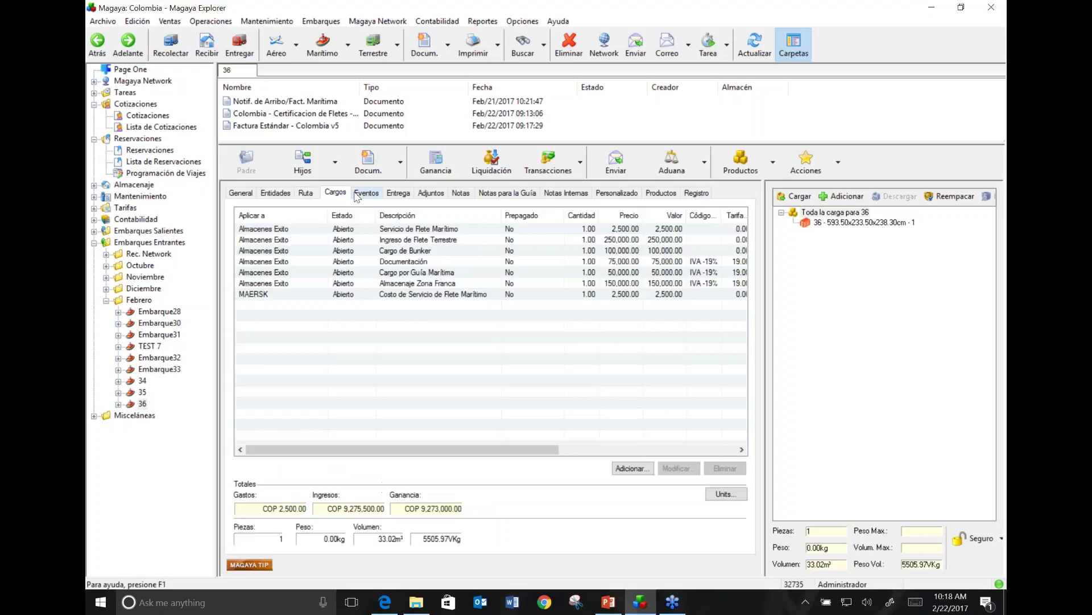
pyautogui.click(358, 195)
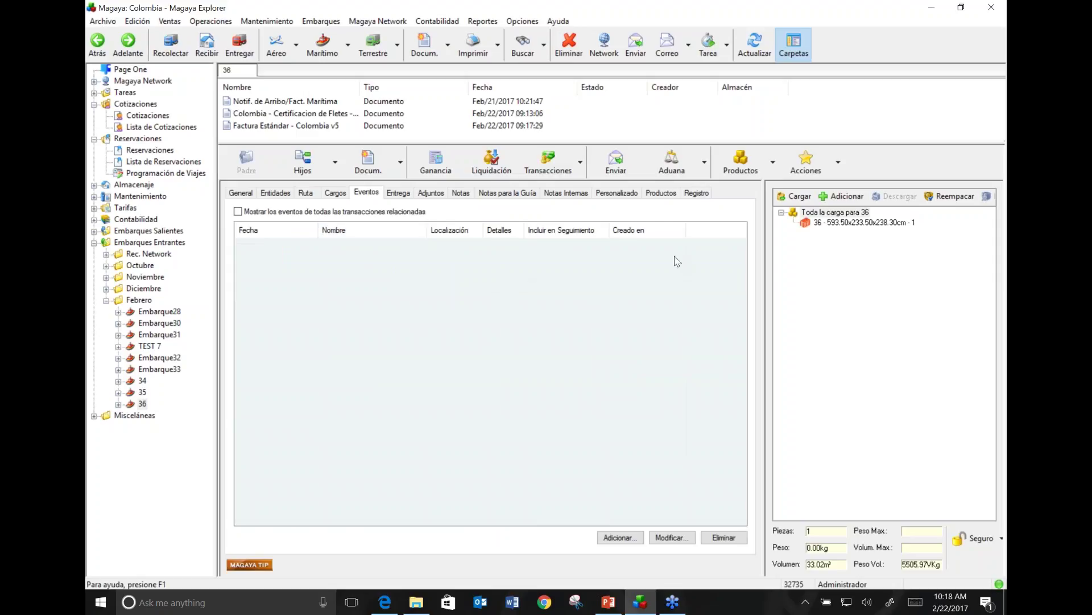
pyautogui.click(838, 162)
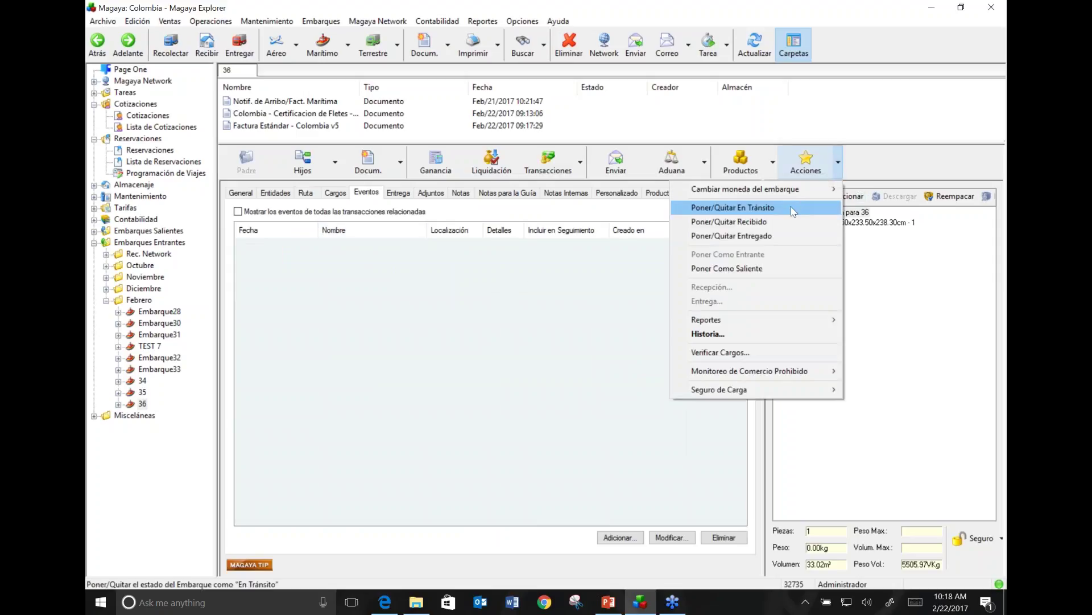
pyautogui.click(505, 265)
pyautogui.click(407, 196)
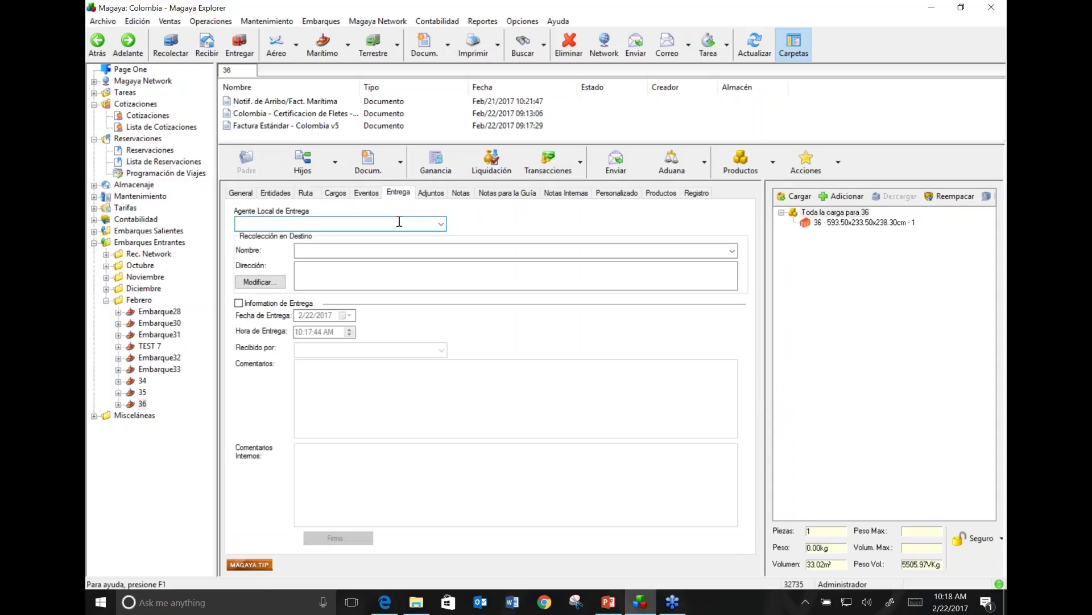
# Step: Show shipment 36's Ganancia report: expenses 2,500, income 9,275,500, profit 9,273,000 COP
pyautogui.click(377, 194)
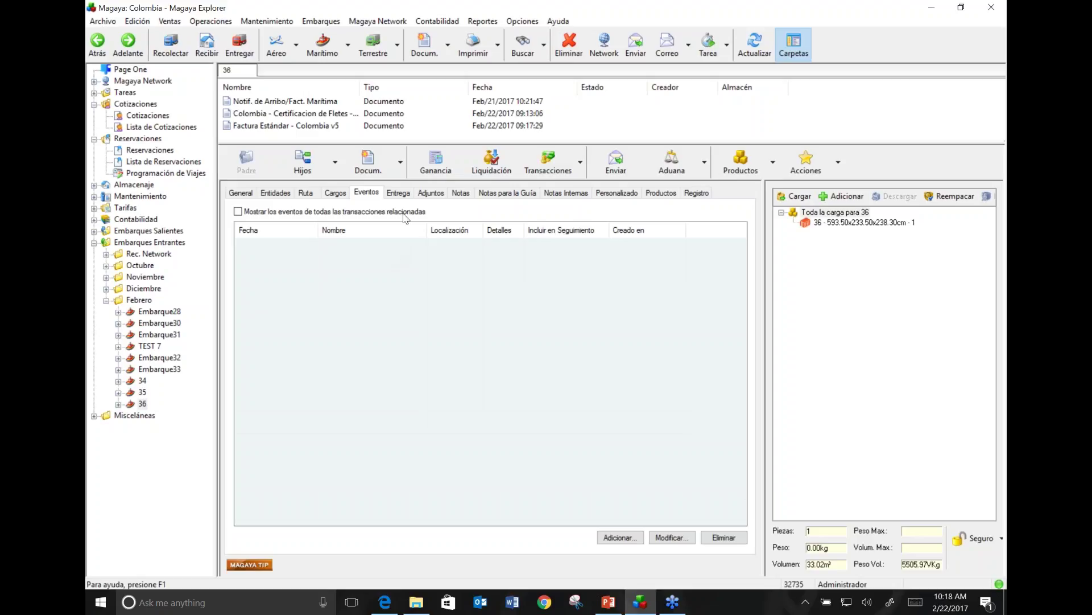
pyautogui.click(402, 194)
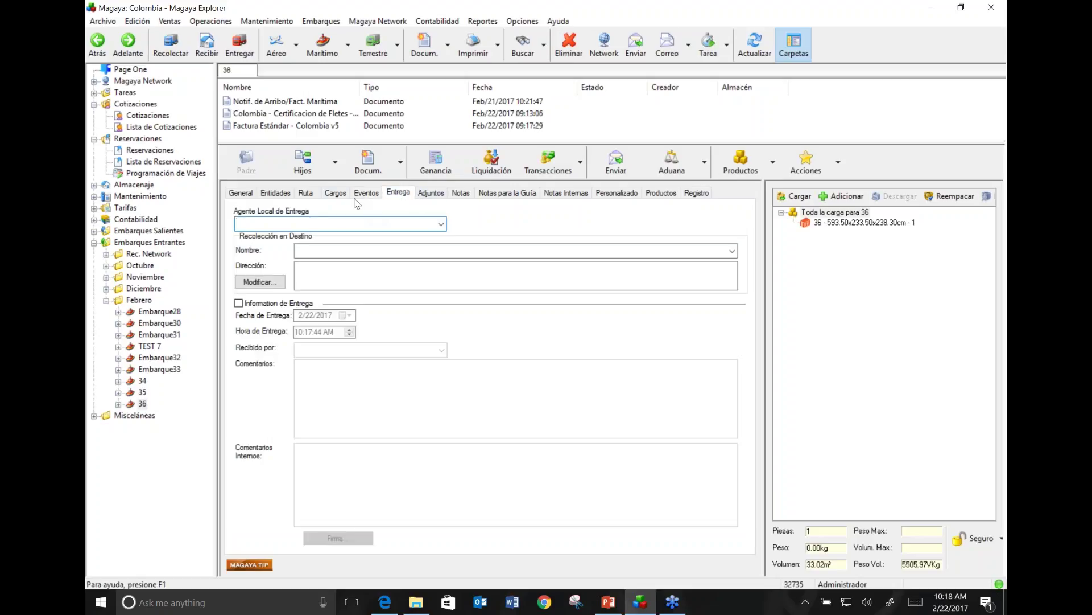
pyautogui.click(335, 193)
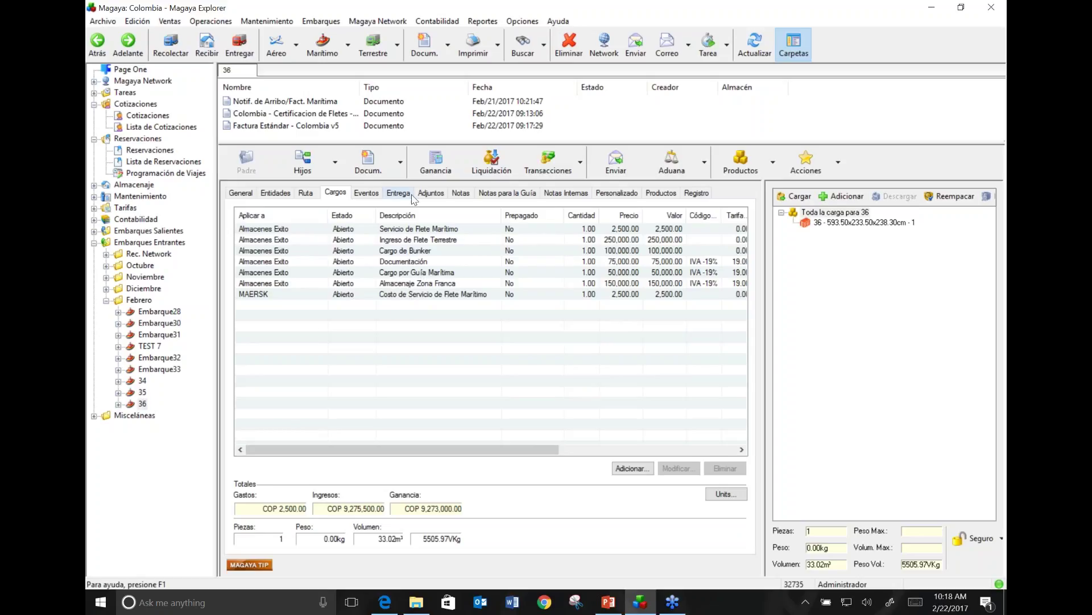
pyautogui.click(432, 162)
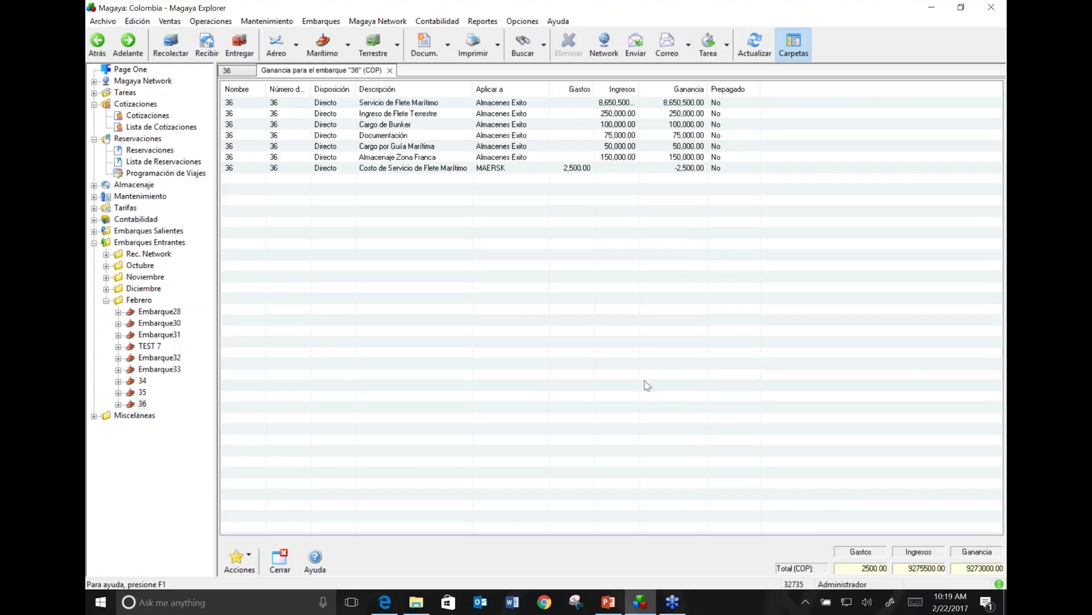
# Step: Preview shipment 36's Notif. de Arribo/Fact. Marítima document, Miami to Barranquilla
pyautogui.click(239, 71)
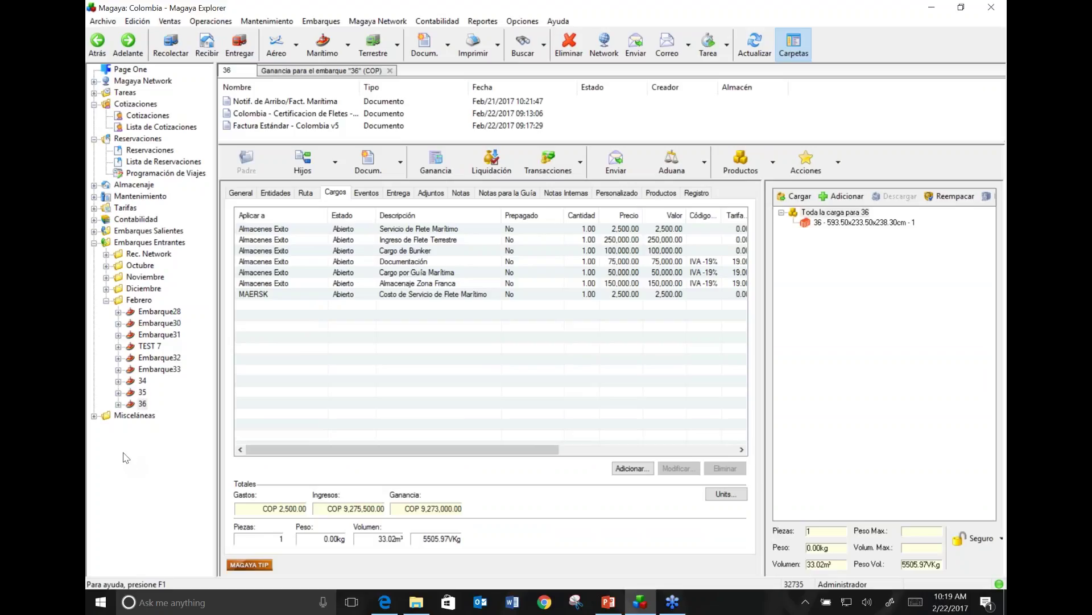
pyautogui.click(119, 404)
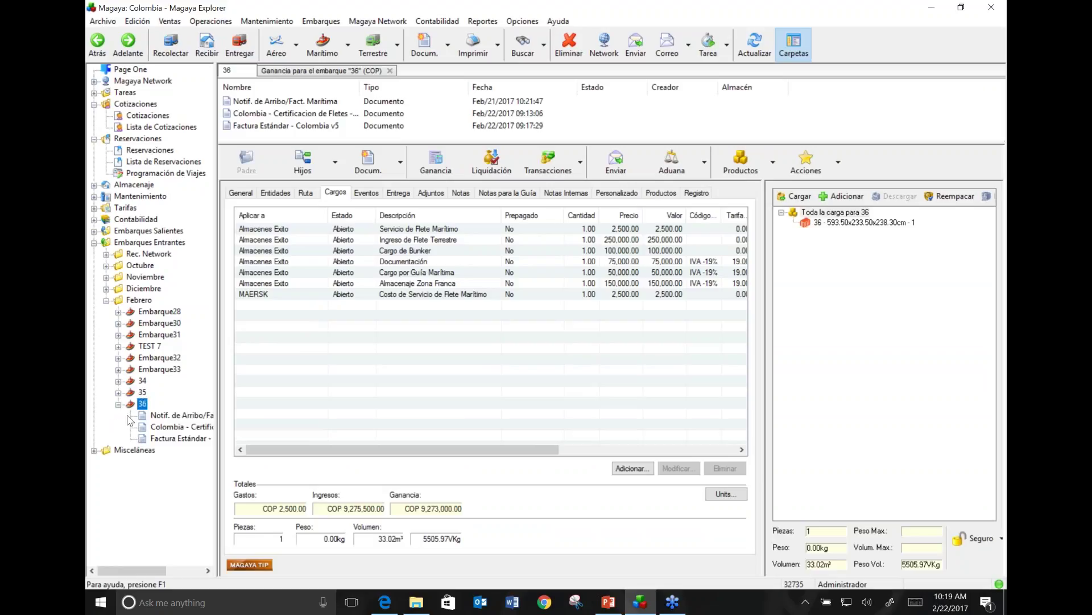
pyautogui.click(170, 416)
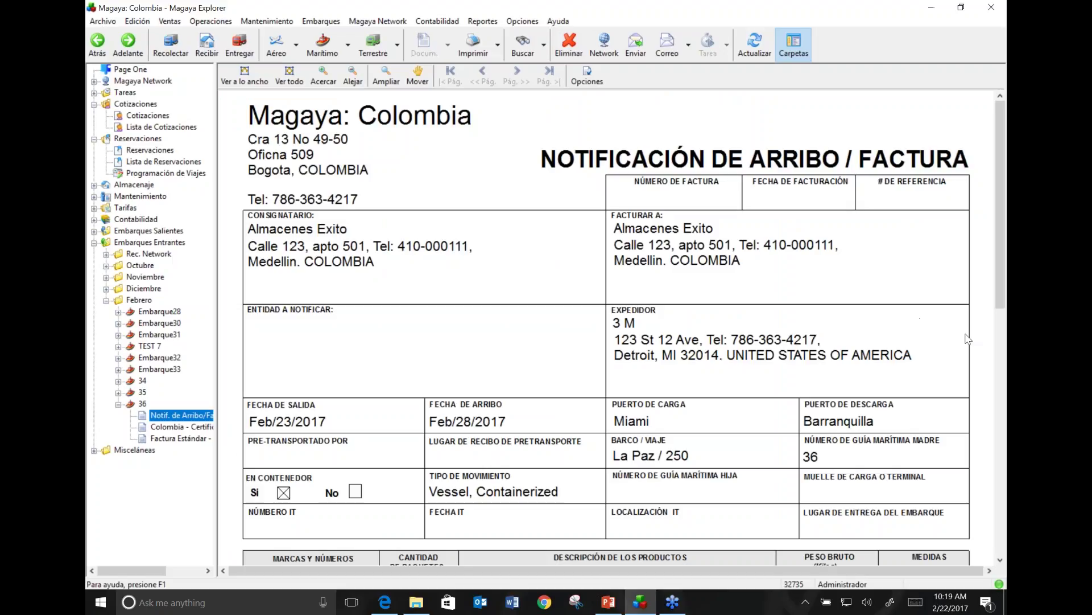
# Step: Scroll to the arrival notice's products, then preview Colombia - Certificacion de Fletes No. 258
pyautogui.click(997, 295)
pyautogui.moveTo(997, 295); pyautogui.dragTo(999, 362)
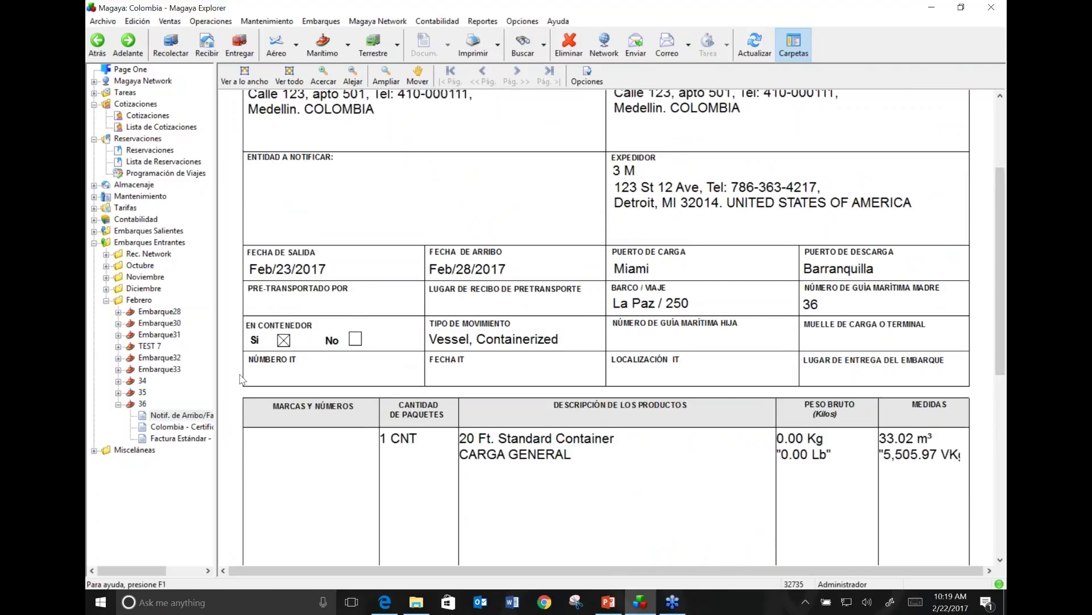
pyautogui.click(181, 426)
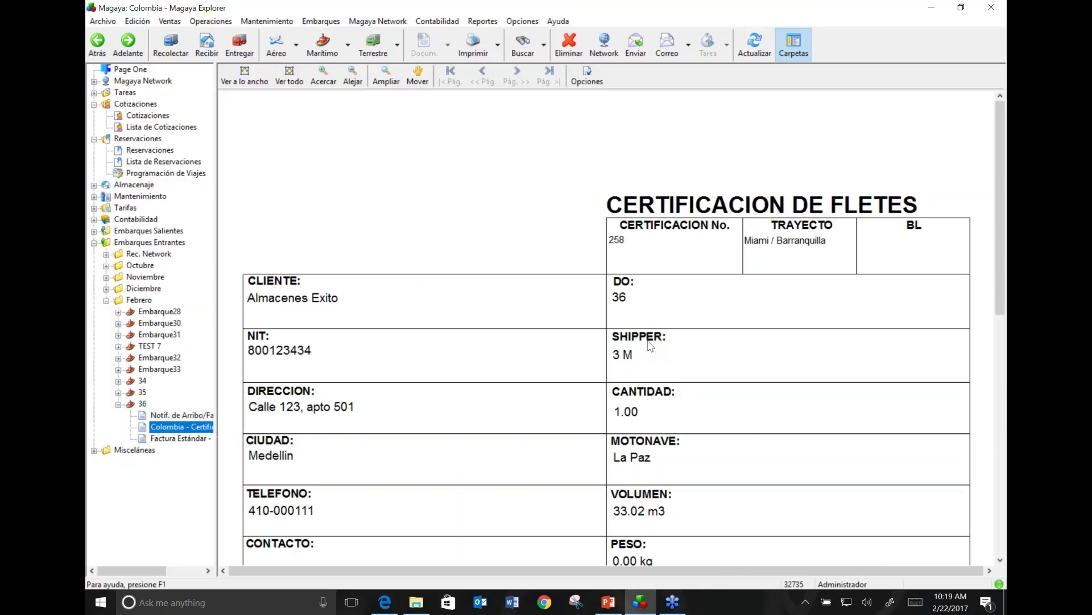
# Step: Scroll the Certificación de Fletes to its 8,650,500.00 COP total, then preview Factura Estándar - Colombia v5
pyautogui.moveTo(996, 295); pyautogui.dragTo(999, 513)
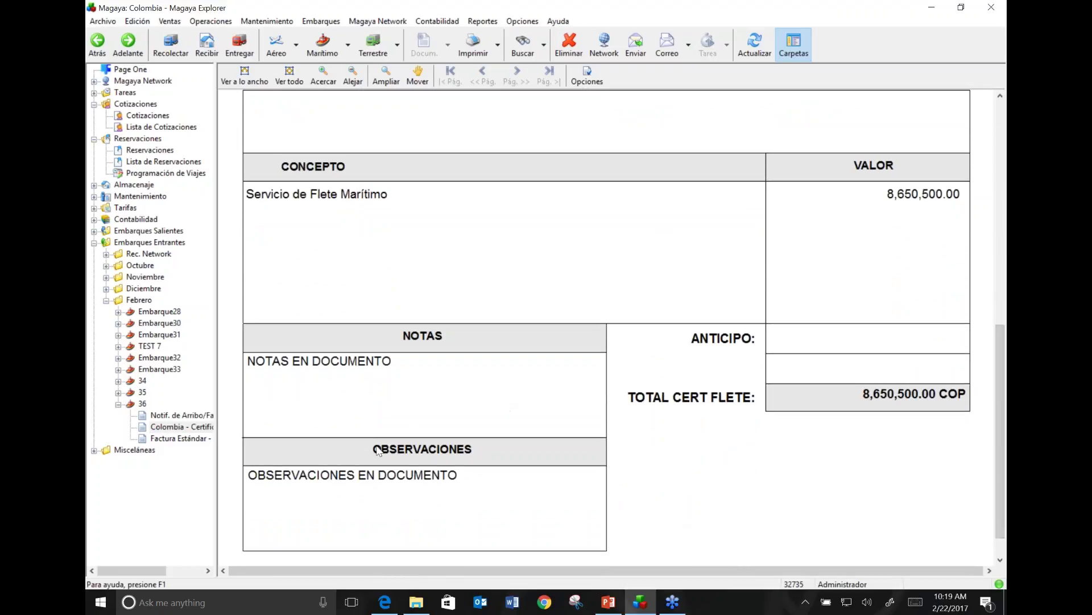
pyautogui.moveTo(1003, 433); pyautogui.dragTo(814, 333)
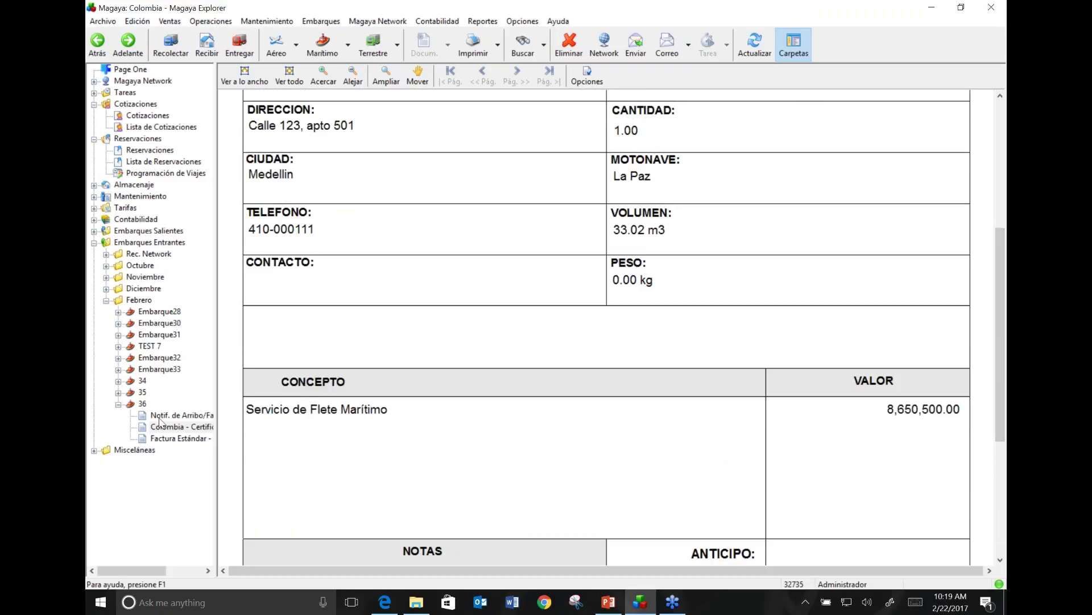
pyautogui.click(173, 438)
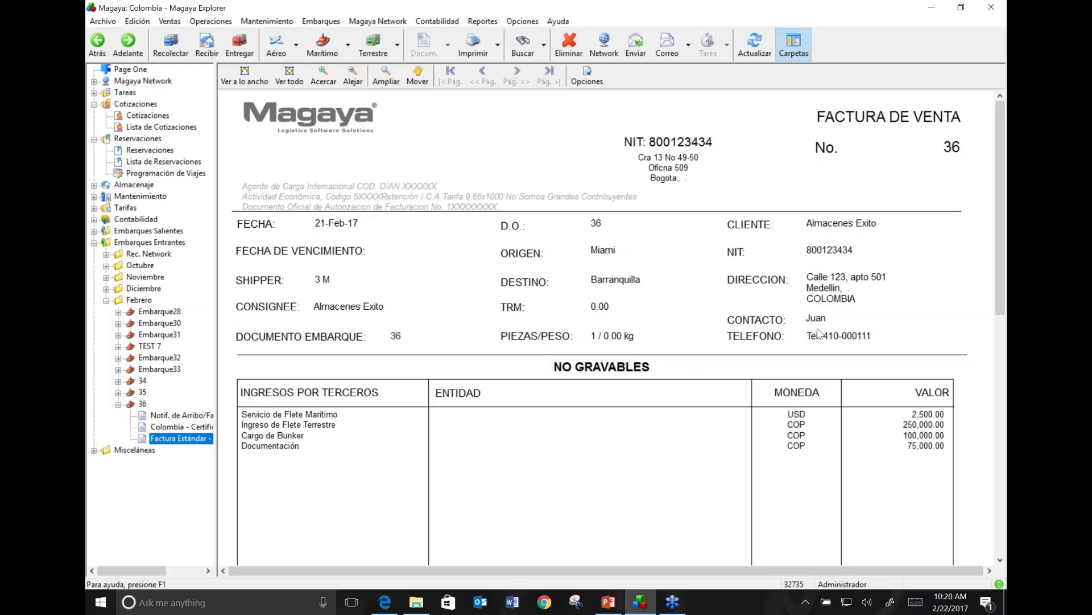
# Step: Scroll invoice 36 to its 630,000.00 subtotal and 52,250.00 IVA, then reopen shipment node 36
pyautogui.moveTo(998, 292); pyautogui.dragTo(928, 367)
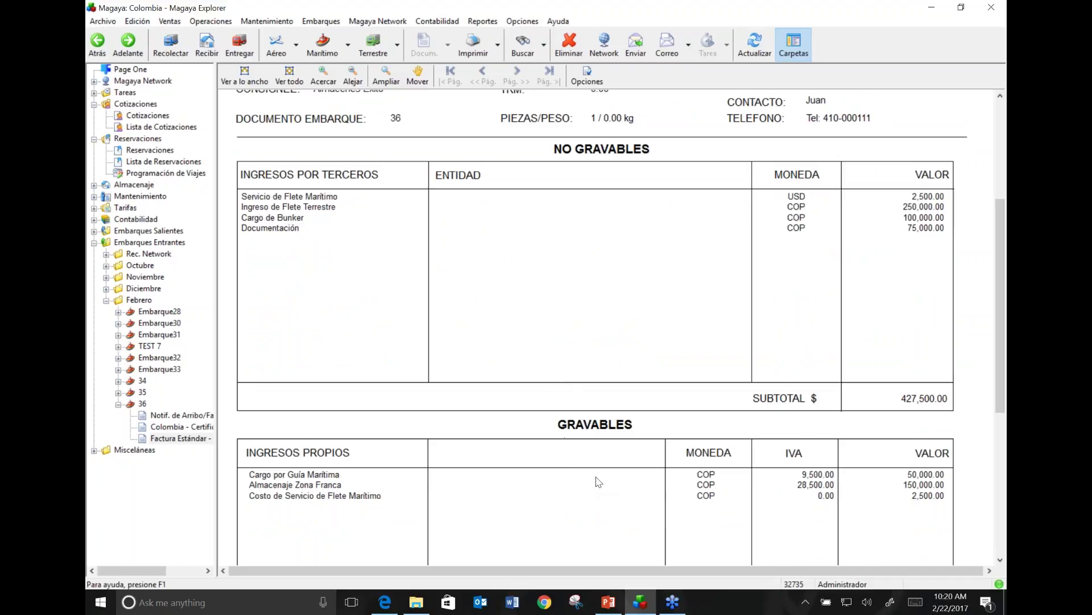
pyautogui.moveTo(996, 401); pyautogui.dragTo(1002, 515)
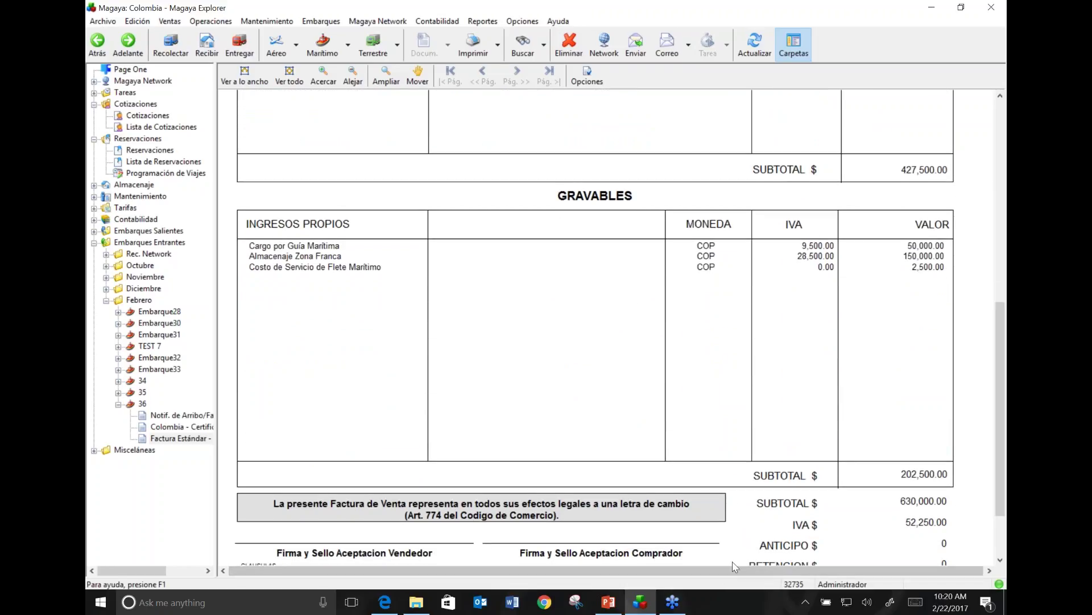
pyautogui.moveTo(999, 485); pyautogui.dragTo(998, 281)
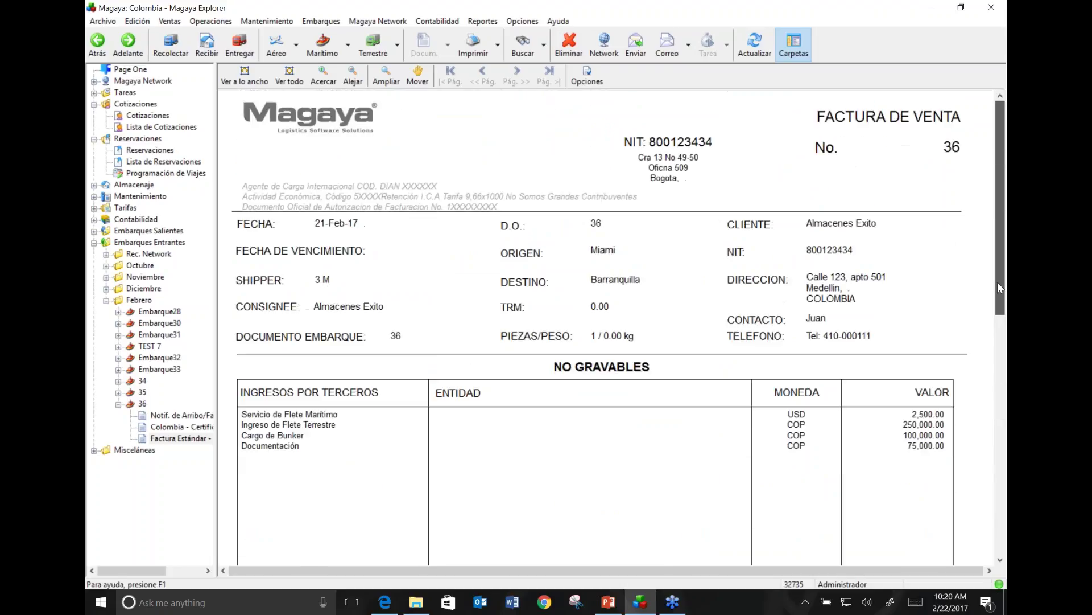
pyautogui.click(142, 403)
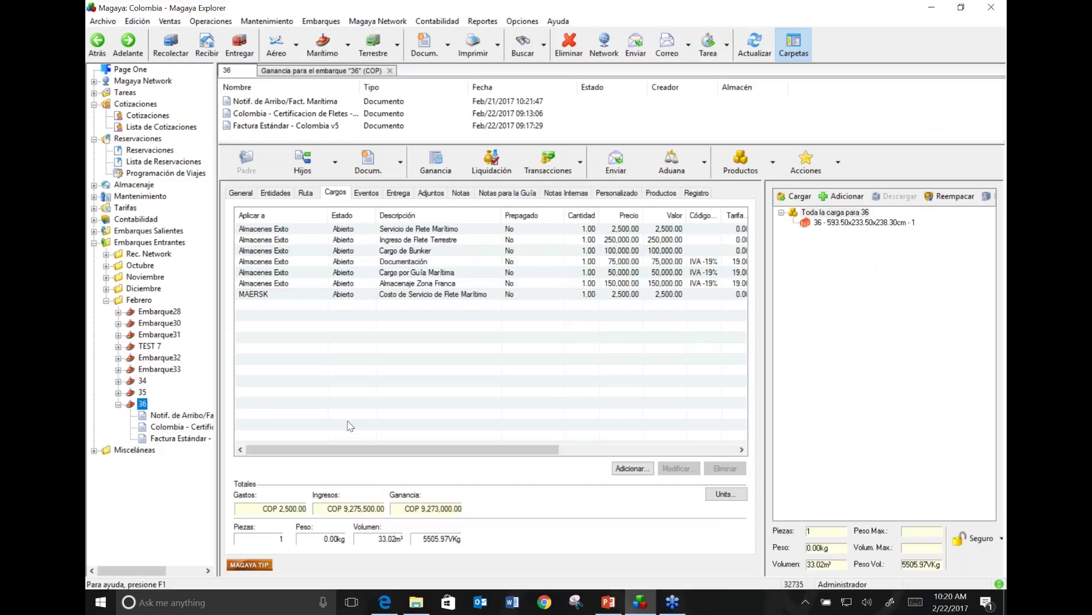
pyautogui.click(545, 604)
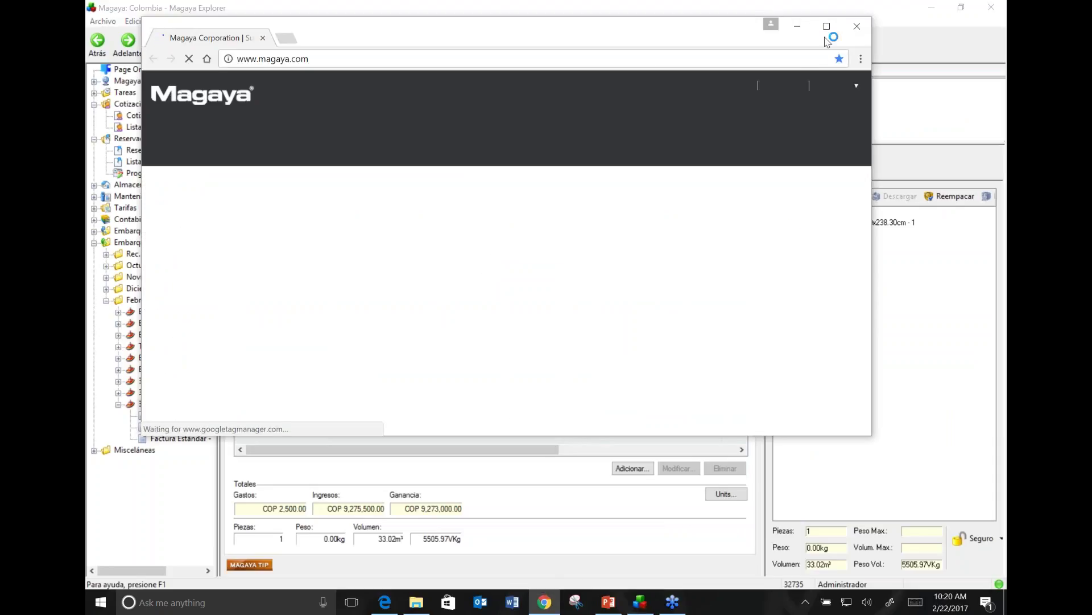
pyautogui.click(827, 27)
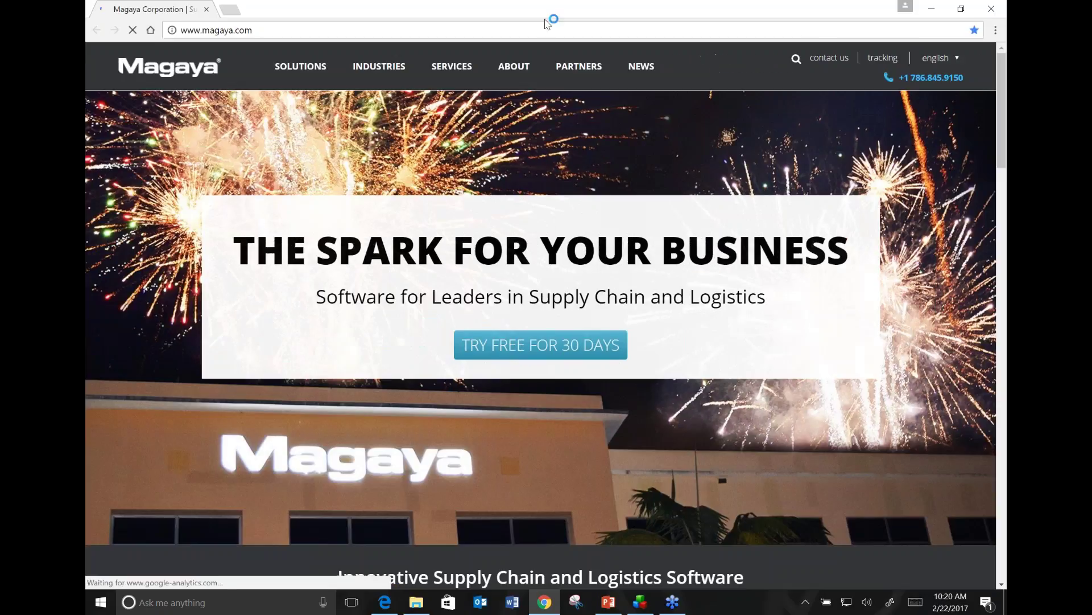
pyautogui.click(216, 30)
pyautogui.write('www.')
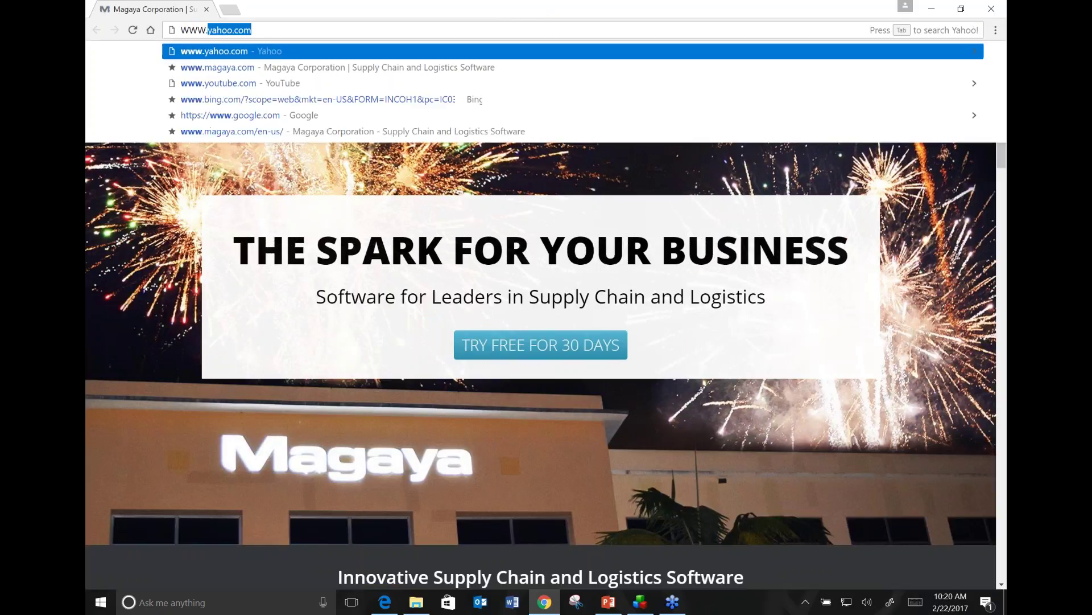
pyautogui.write('AMVA')
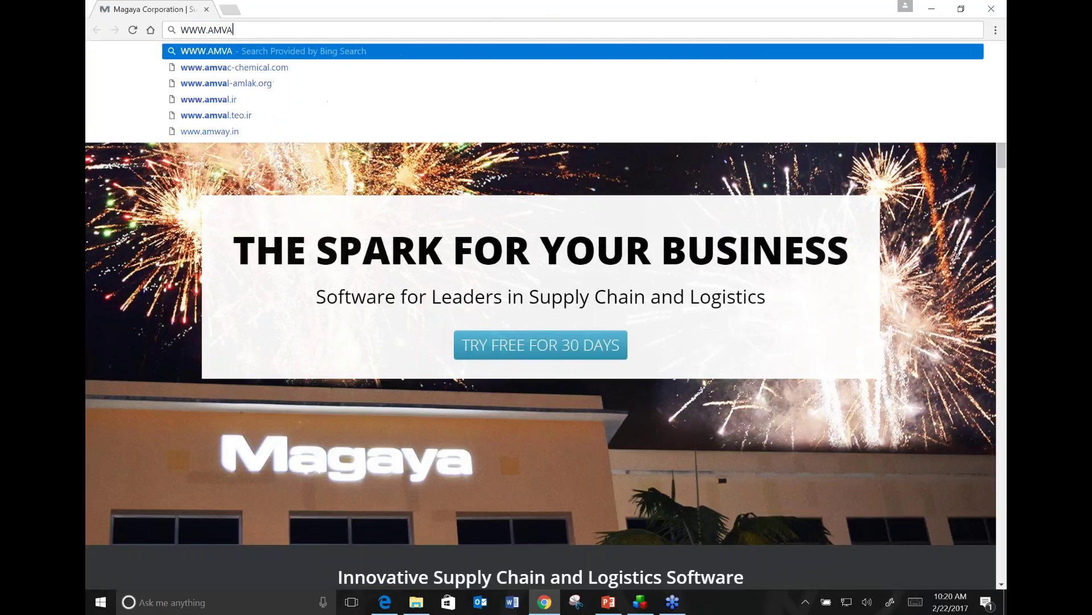
pyautogui.press('BackSpace')
pyautogui.press('BackSpace')
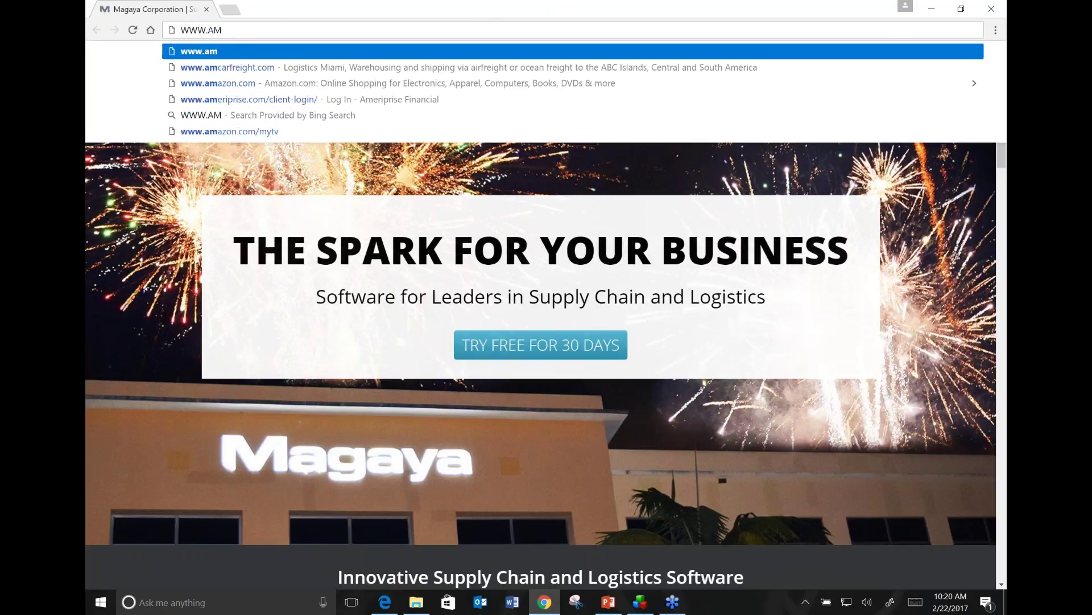
pyautogui.write('CARFREIGHT.CO')
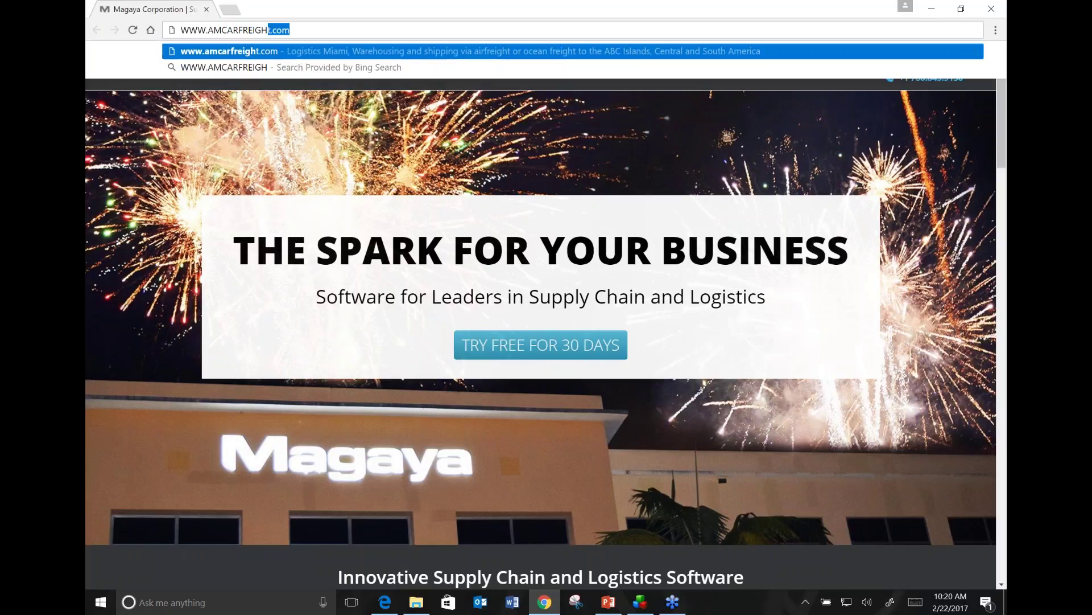
pyautogui.write('m')
pyautogui.press('Return')
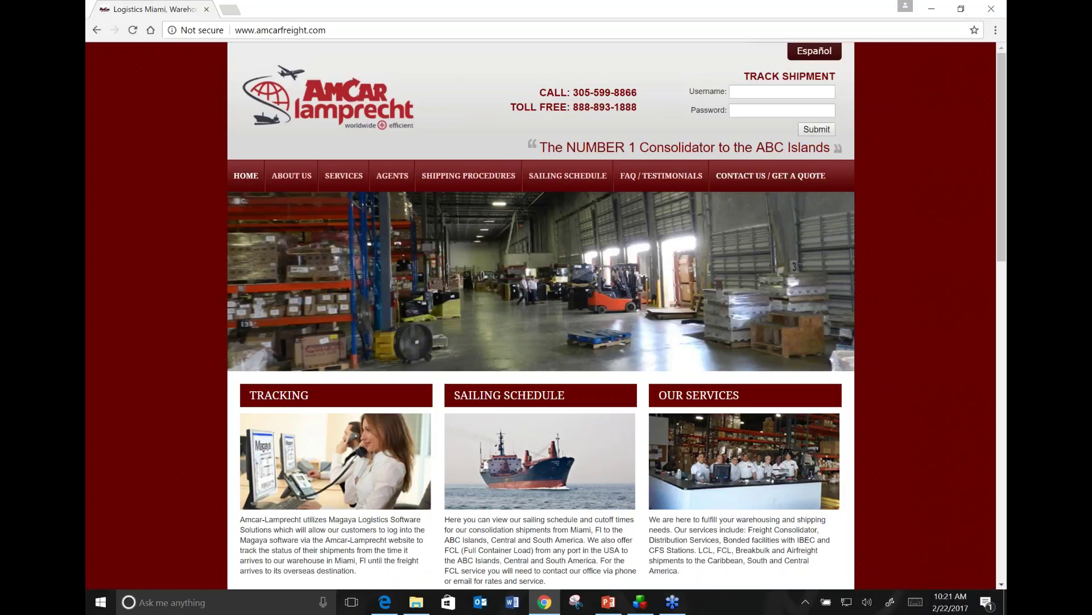
# Step: Select the tracking login's Username and Password fields, then minimize Chrome
pyautogui.click(750, 87)
pyautogui.click(745, 108)
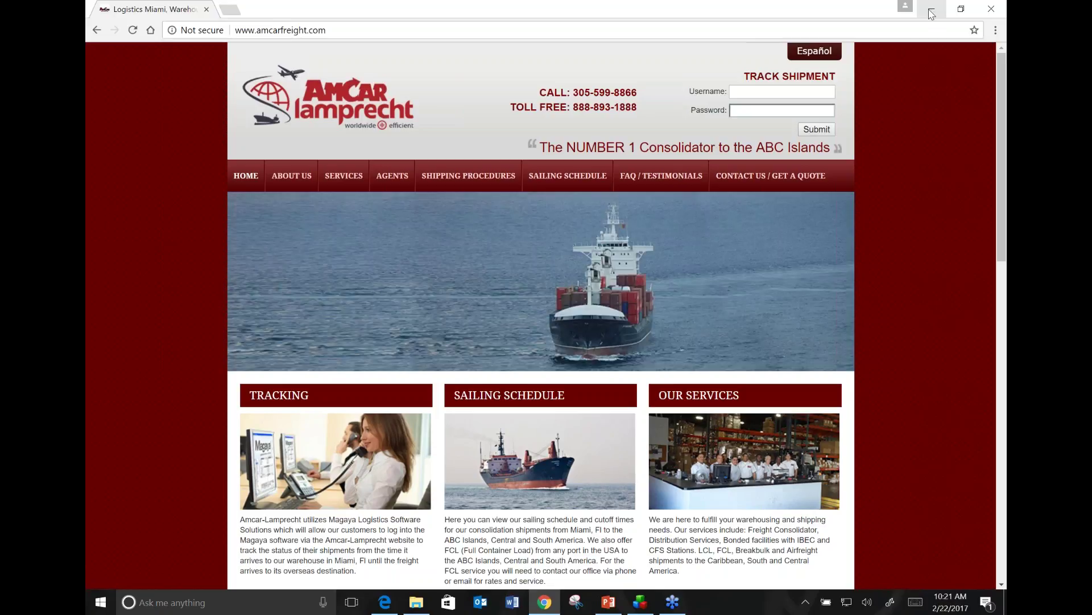
pyautogui.click(931, 10)
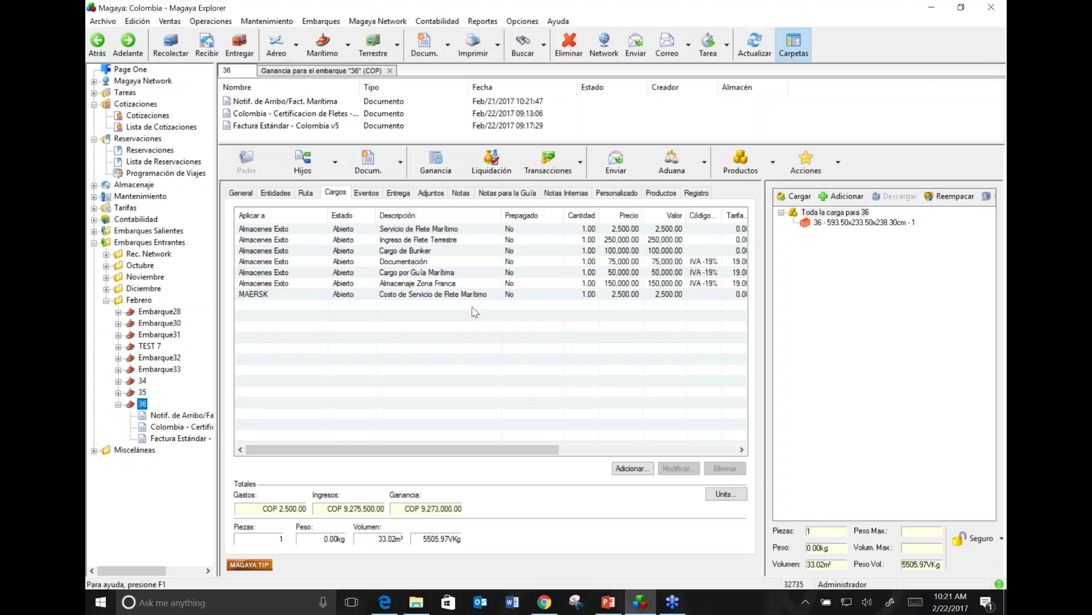
# Step: Open the Liquidación para el Embarque 36 tab from the shipment toolbar
pyautogui.click(491, 160)
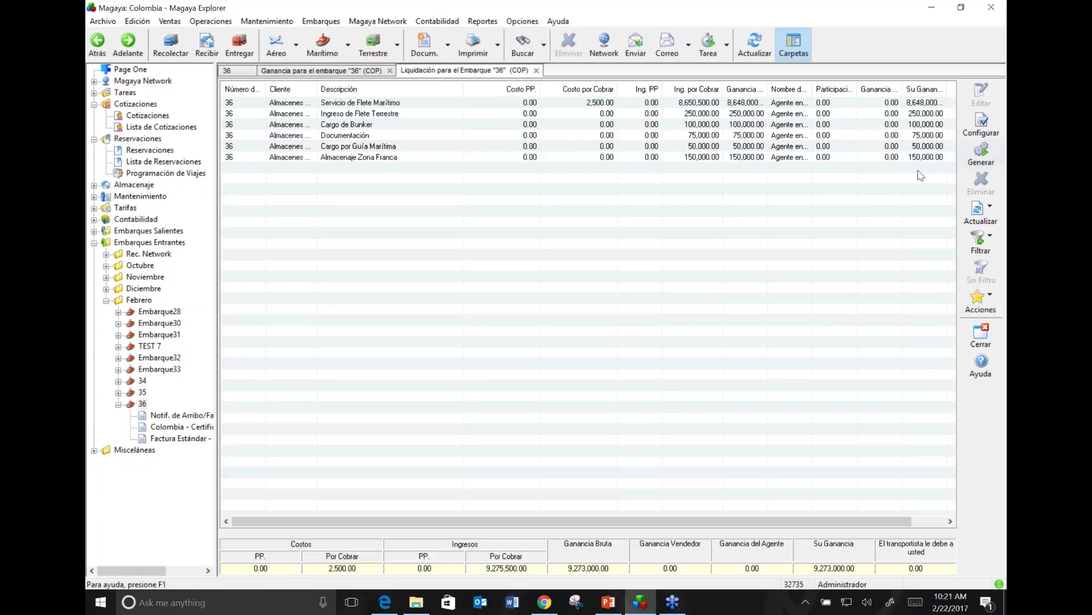
# Step: Start accounting generation for shipment 36 with Generar, bringing up the confirmation dialog
pyautogui.click(972, 158)
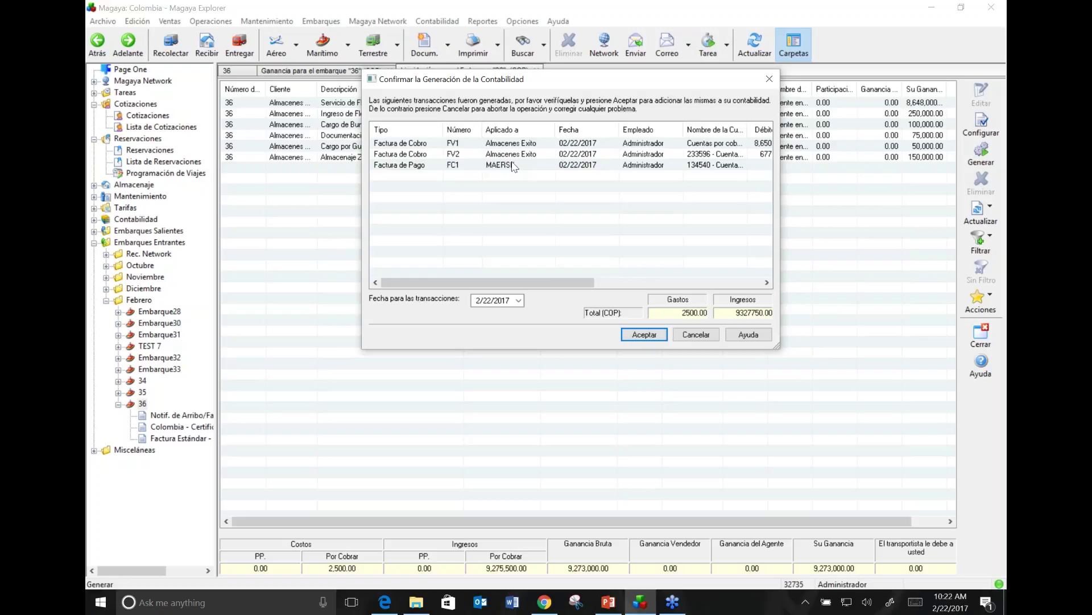
# Step: Confirm the generated accounting and bring up the FV1 row's context menu in Listado de transacciones
pyautogui.click(514, 165)
pyautogui.click(470, 178)
pyautogui.click(644, 334)
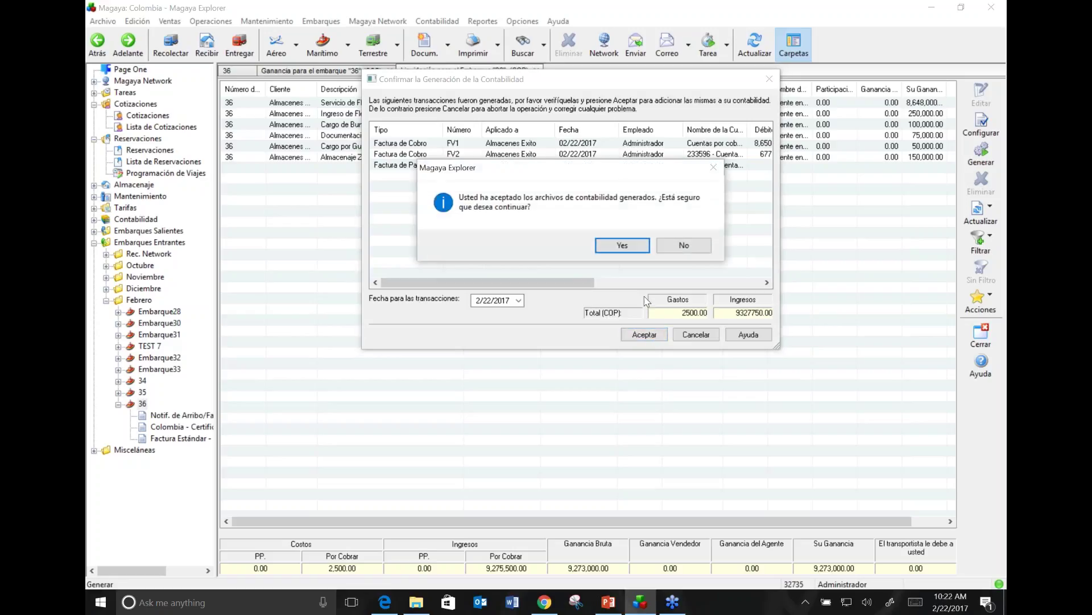
pyautogui.click(632, 251)
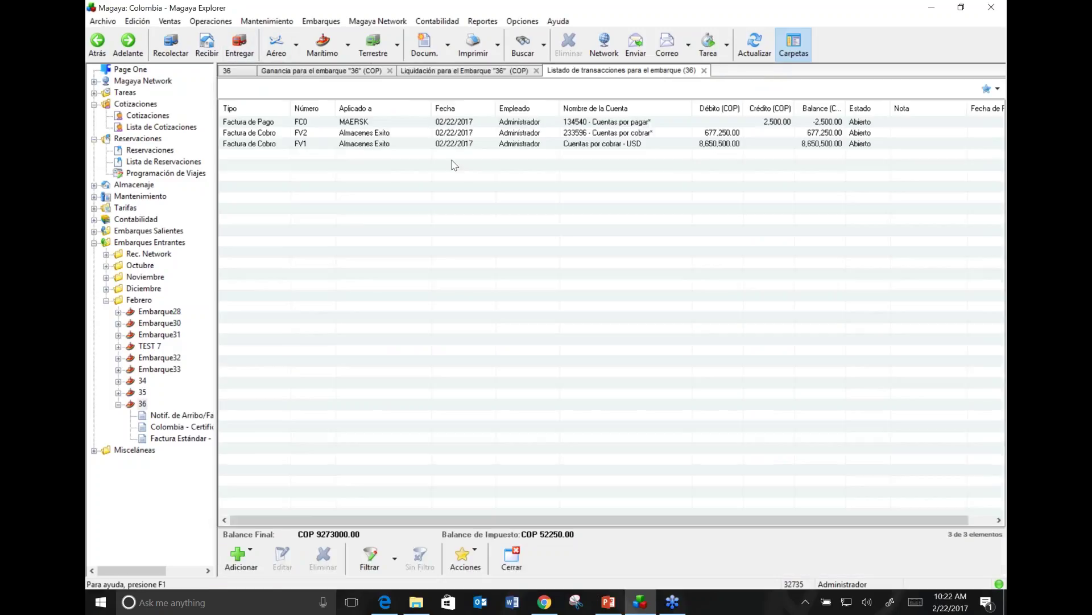
pyautogui.rightClick(315, 144)
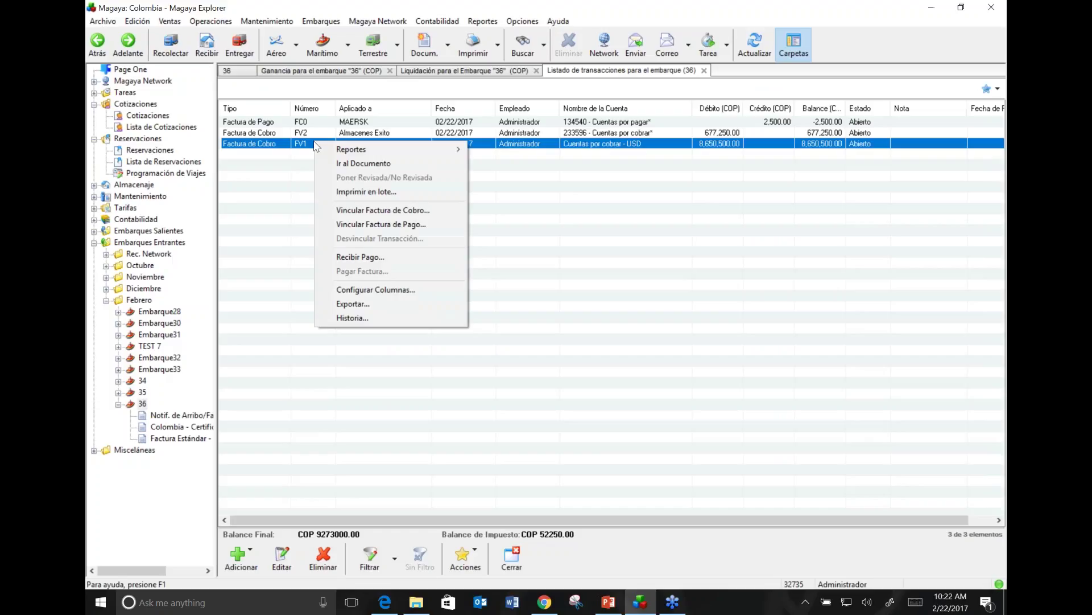
# Step: Go to invoice FV1, then jump to FV2 totaling 677,250.00 COP with 52,250.00 IVA
pyautogui.click(358, 163)
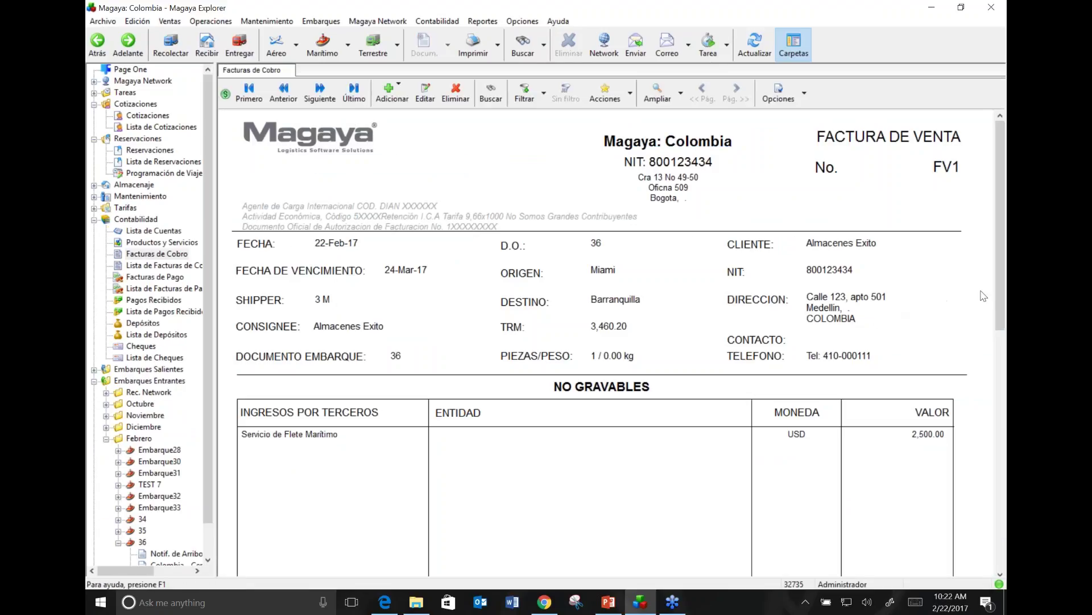
pyautogui.click(365, 97)
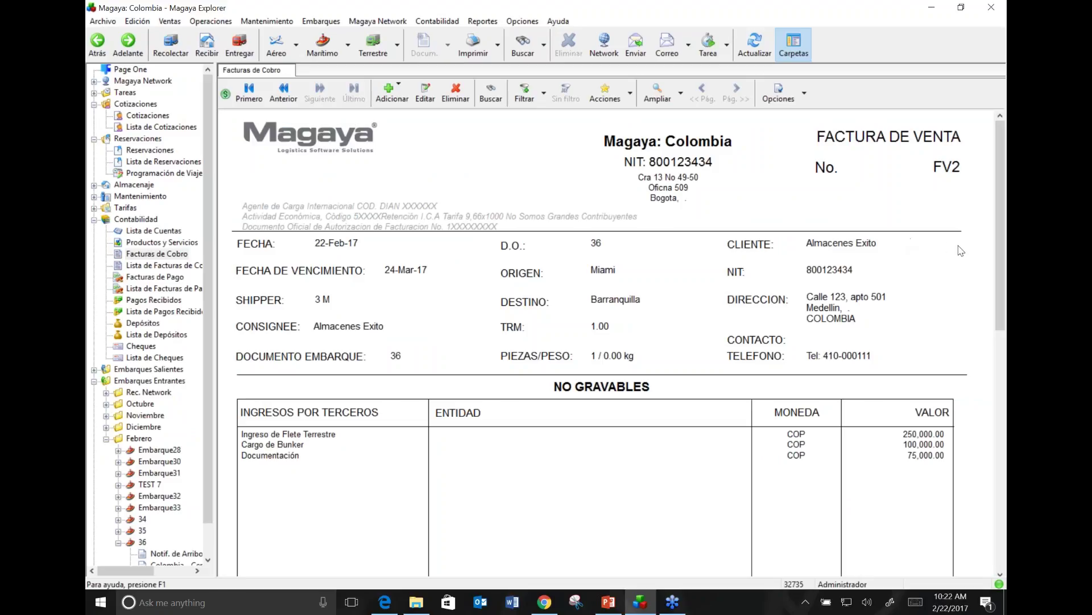
pyautogui.moveTo(997, 259); pyautogui.dragTo(998, 263)
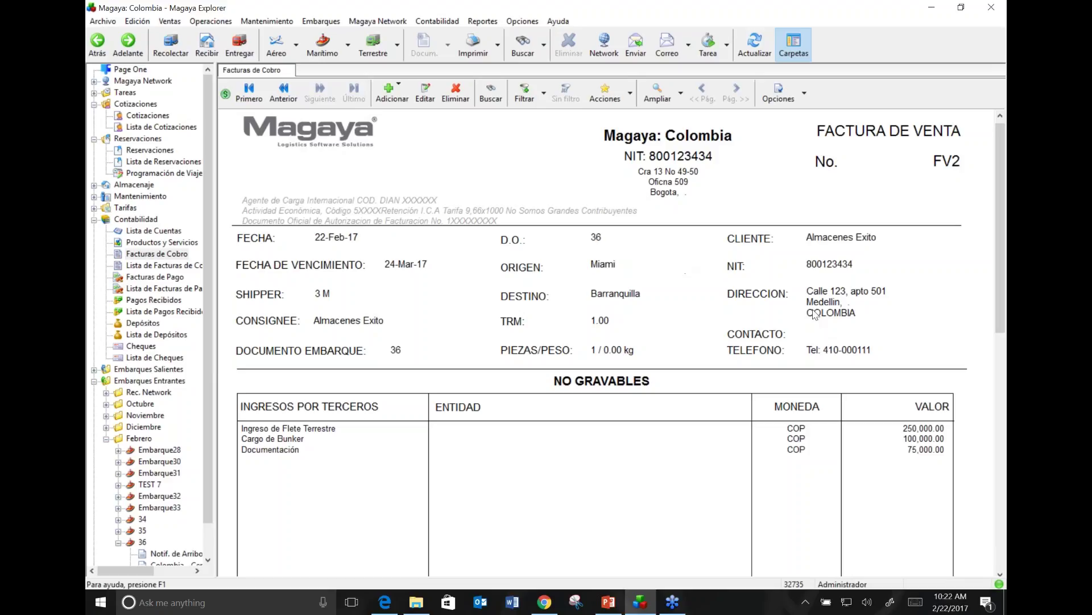
pyautogui.moveTo(1000, 301)
pyautogui.mouseDown()
pyautogui.moveTo(985, 539)
pyautogui.moveTo(996, 321)
pyautogui.mouseUp()
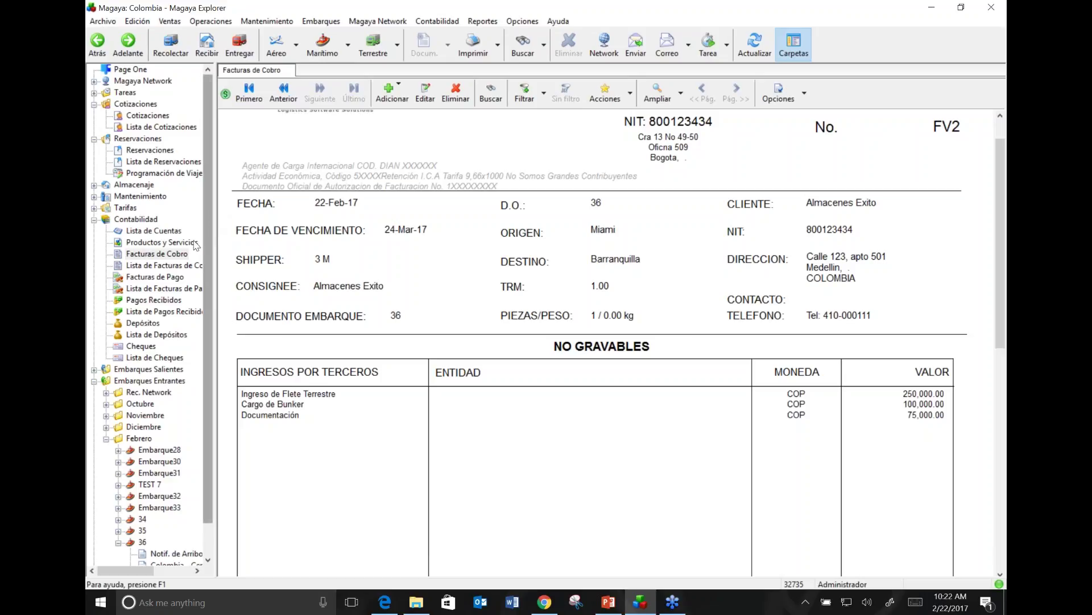
# Step: Collapse Contabilidad and Embarques Entrantes, open Almacenaje's Lista de Embarques, and select shipment 36
pyautogui.click(95, 220)
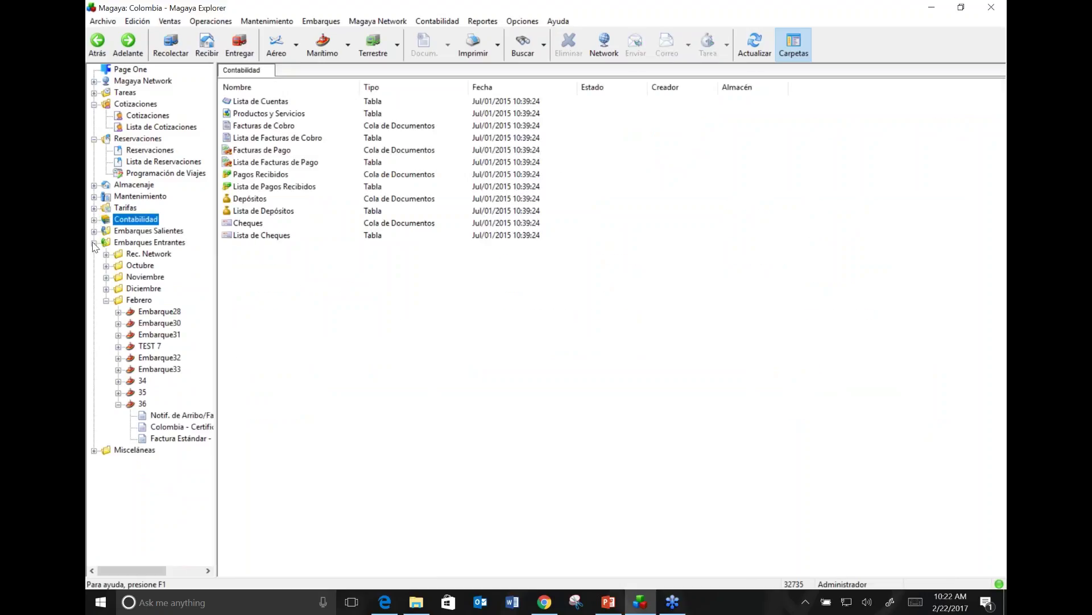
pyautogui.click(94, 243)
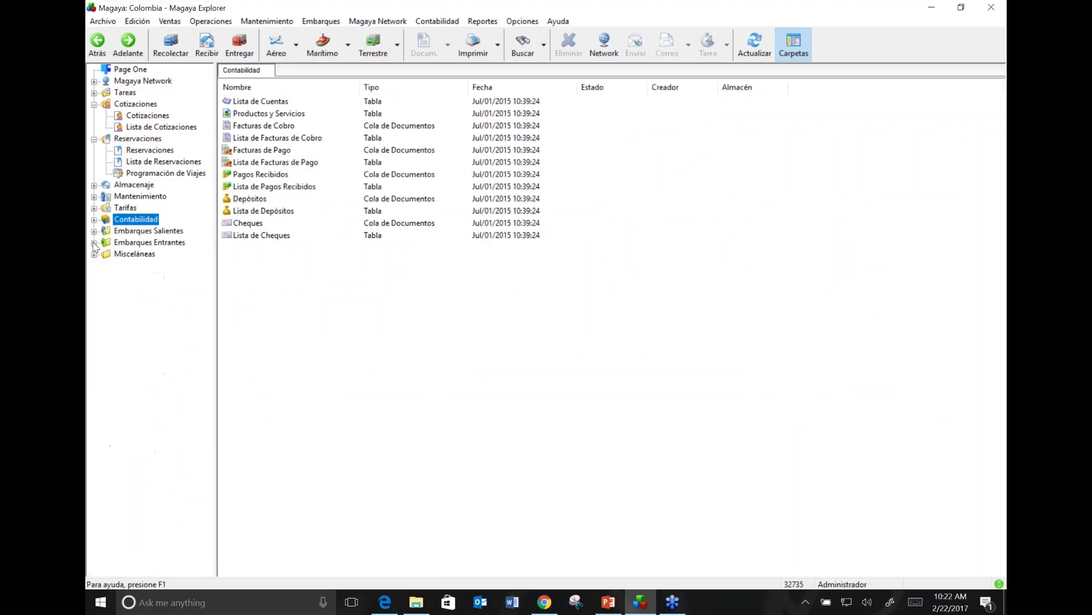
pyautogui.click(94, 185)
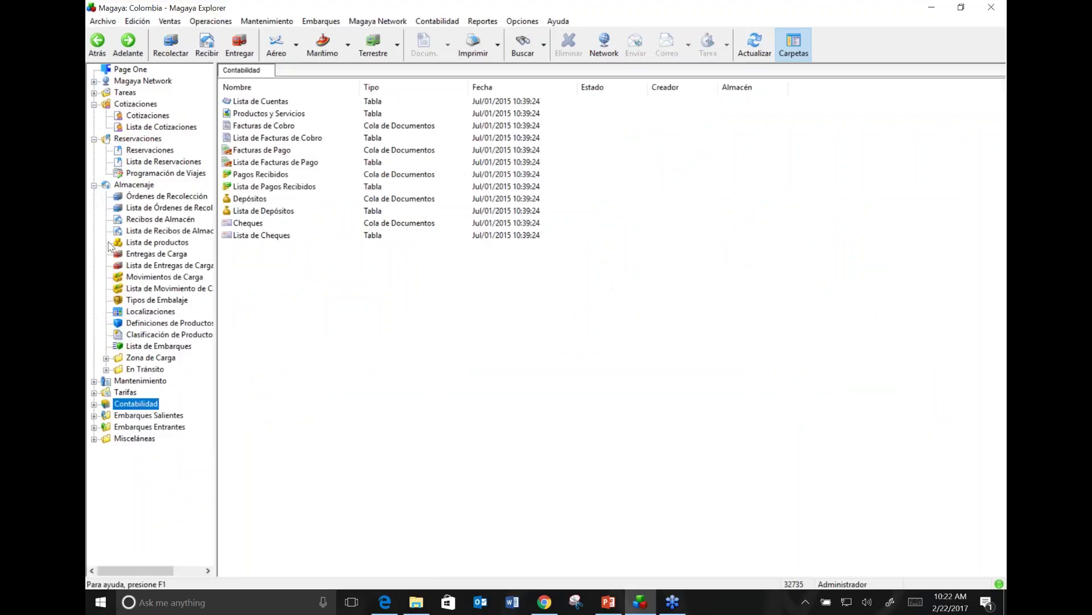
pyautogui.click(137, 345)
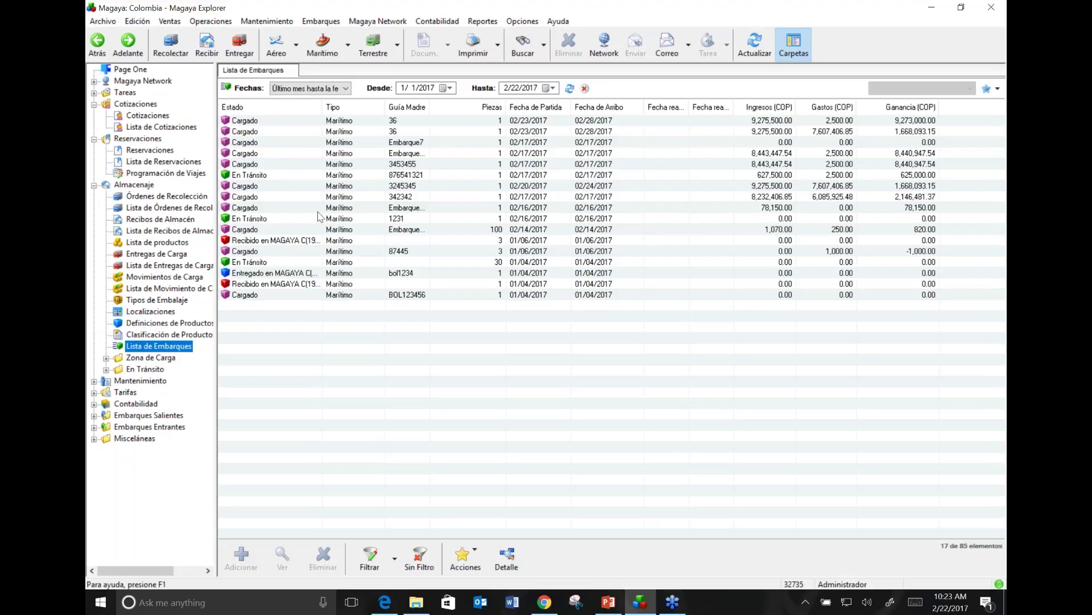
pyautogui.click(300, 122)
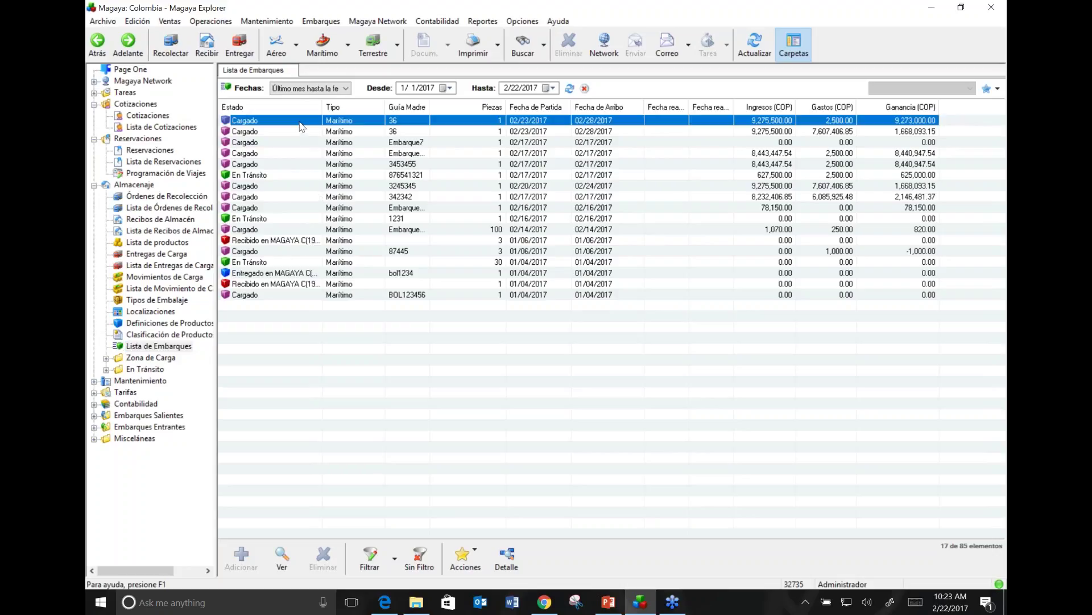
# Step: Use Ir a la Carpeta on shipment 36 and show its 36 overview tab
pyautogui.rightClick(301, 126)
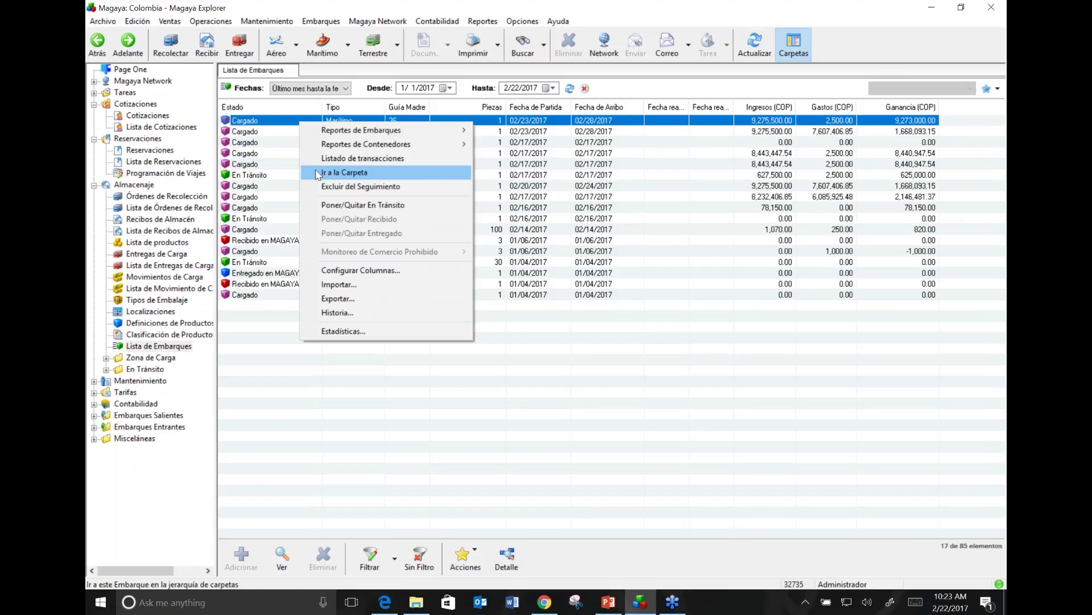
pyautogui.click(317, 173)
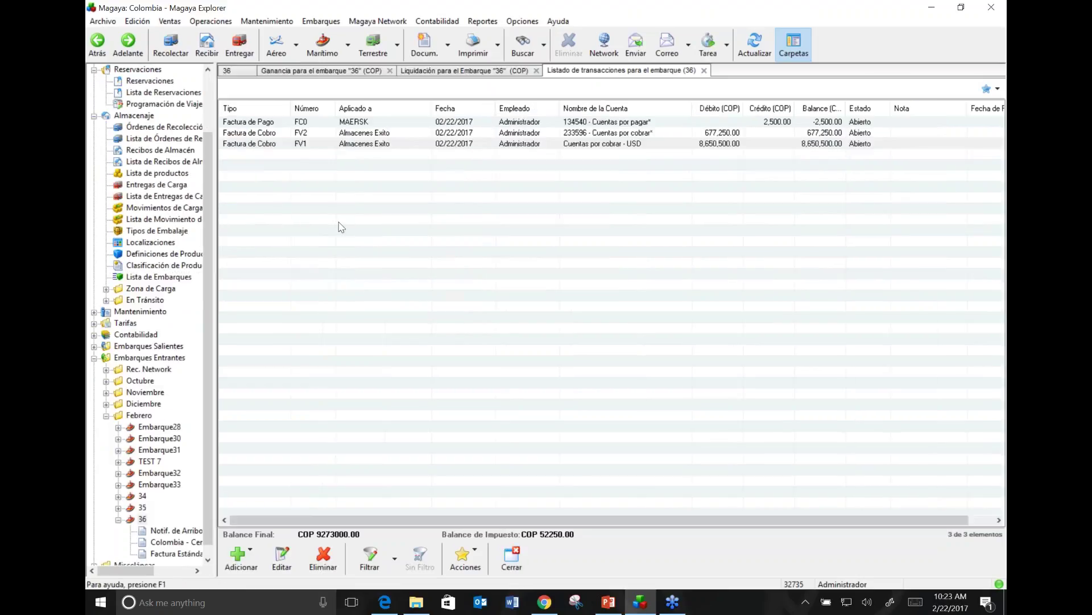
pyautogui.click(247, 75)
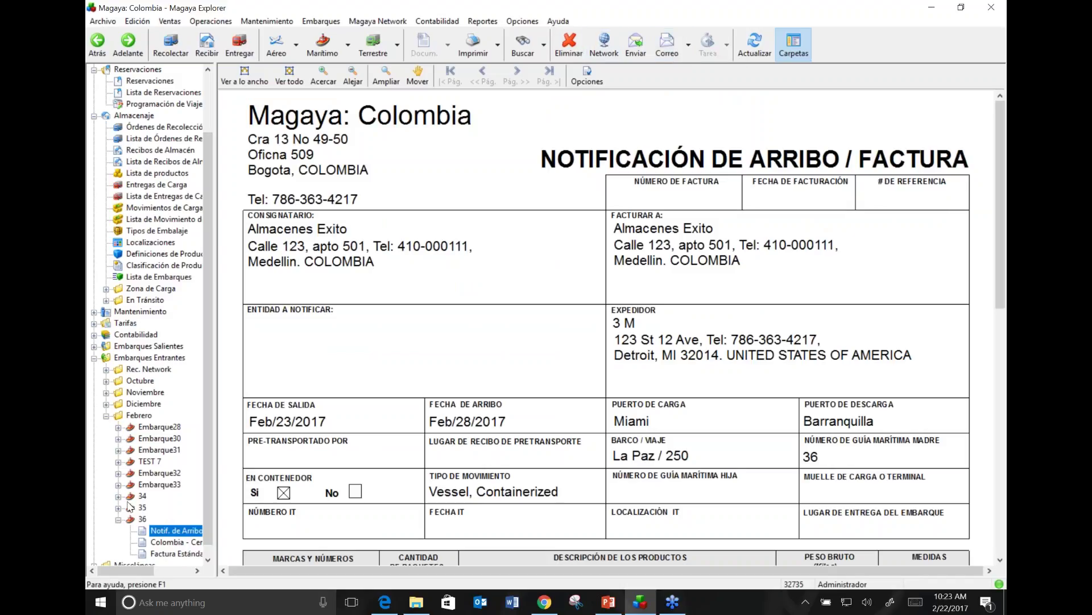
# Step: Check the Adjuntos tab's Magaya logo and WM emulator PDF, then reopen Listado de transacciones
pyautogui.click(143, 519)
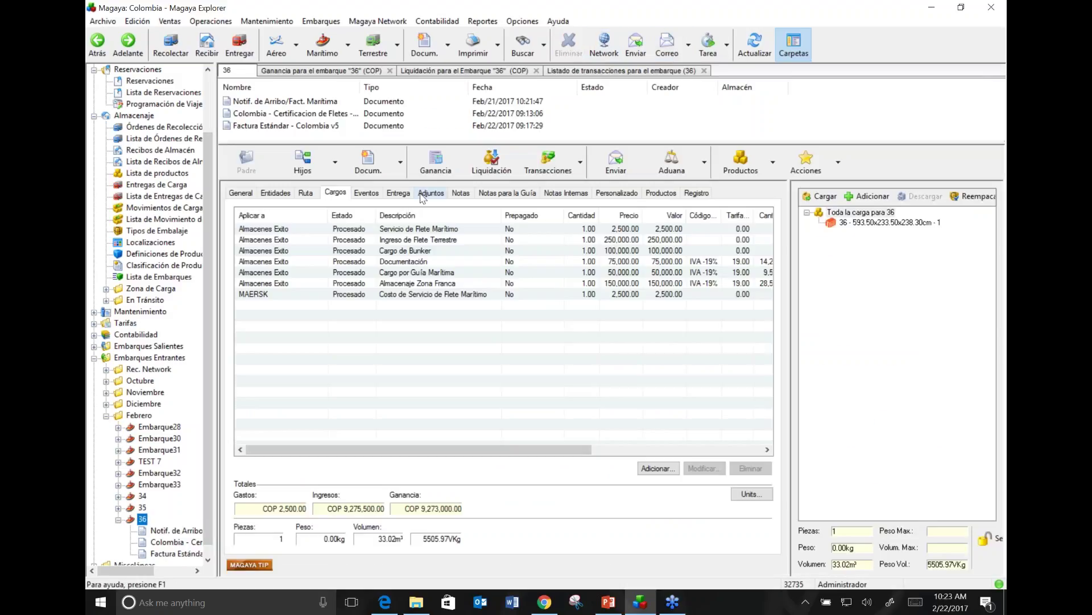
pyautogui.click(424, 194)
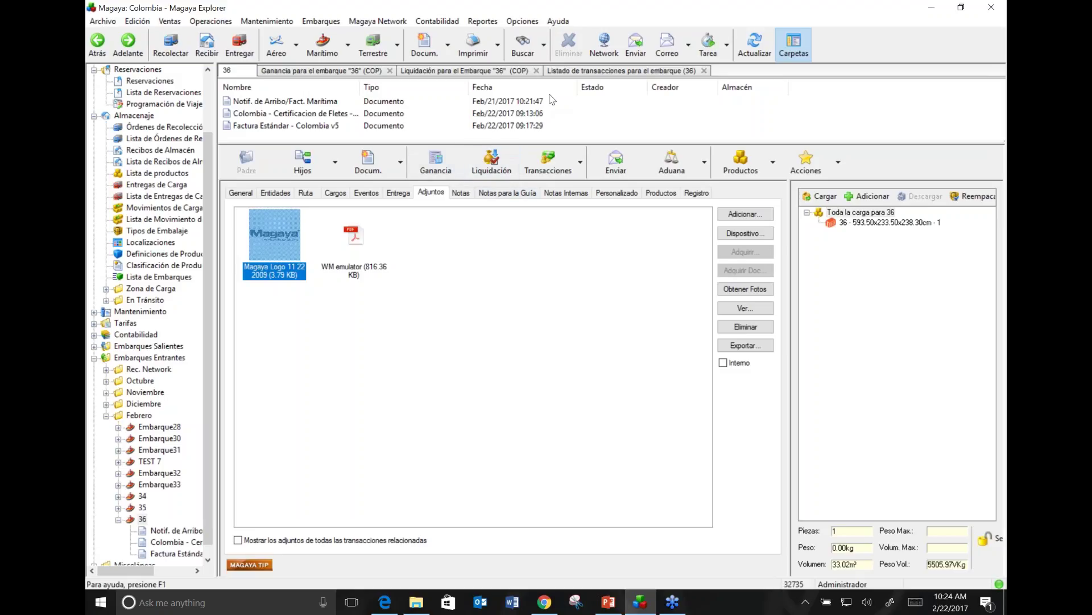
pyautogui.click(565, 71)
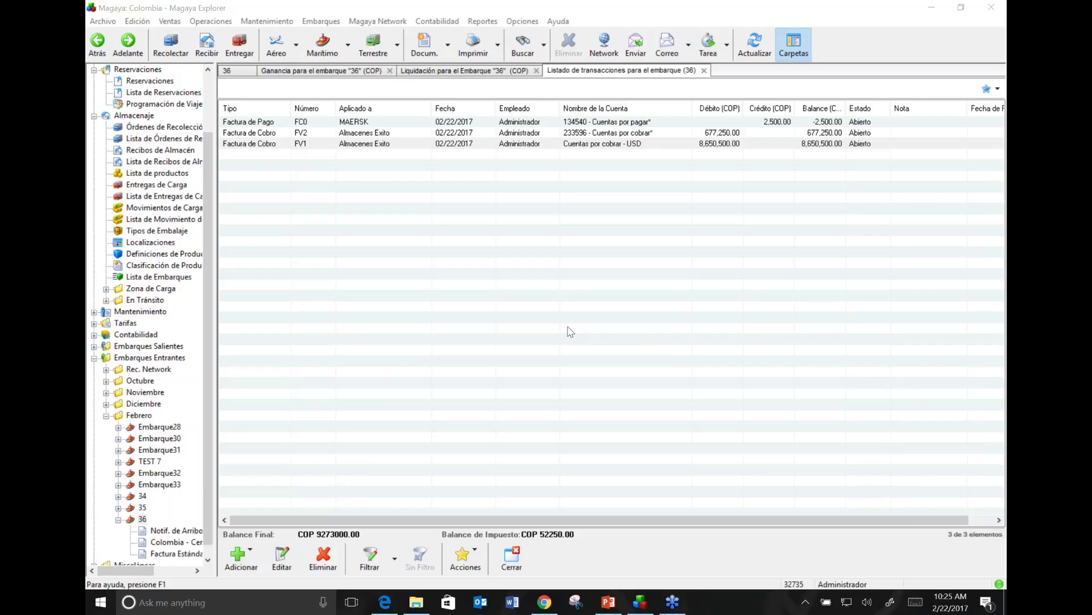
# Step: Leave shipment 36's transaction list and bring up the VALOR AGREGADO slideshow
pyautogui.hotkey('alt', 'Tab')
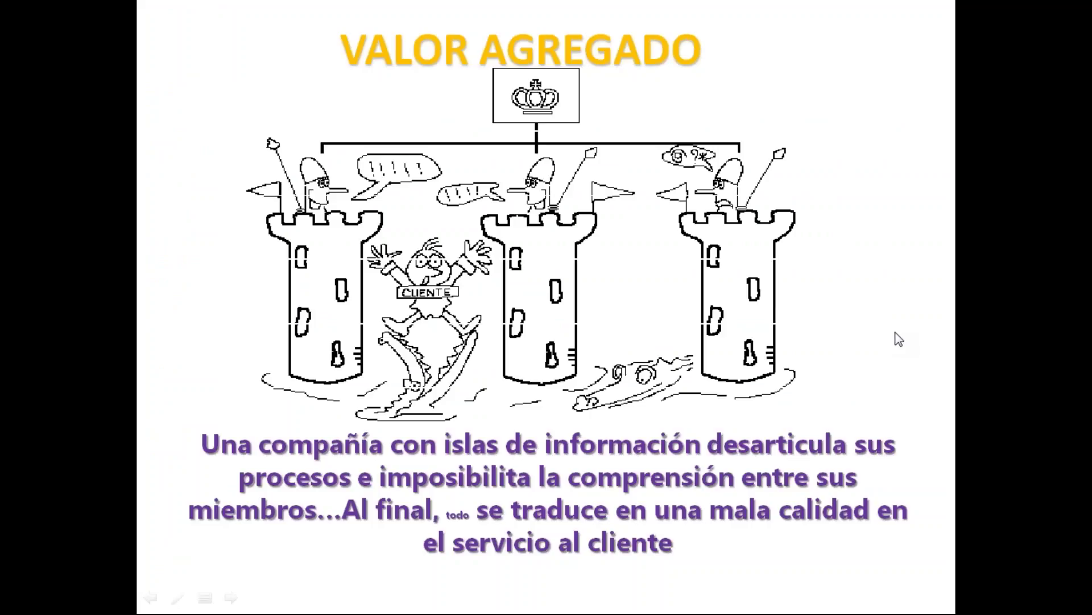
pyautogui.click(896, 333)
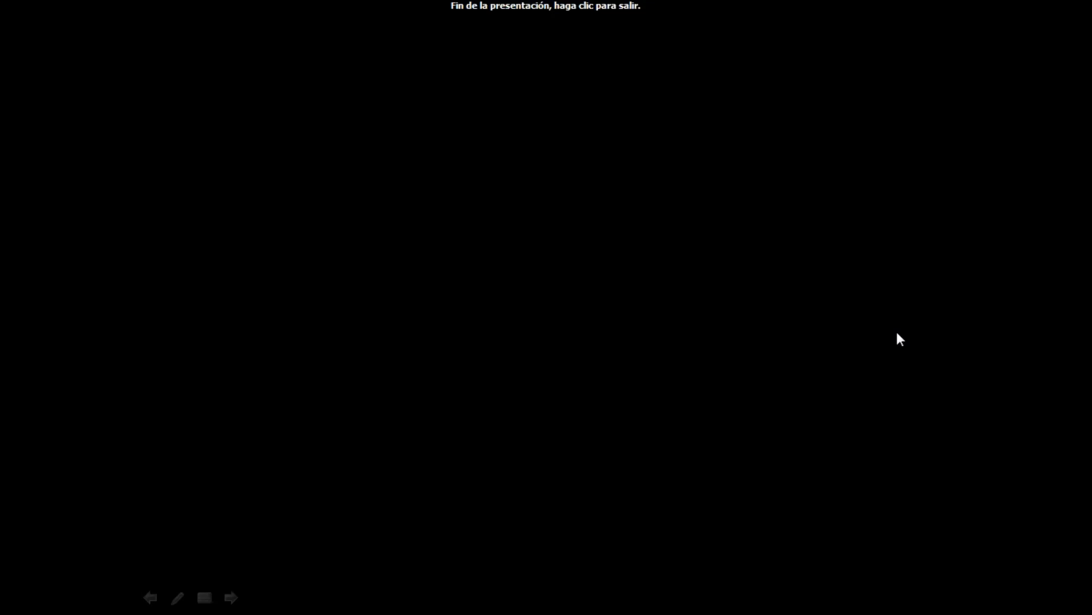
pyautogui.click(900, 338)
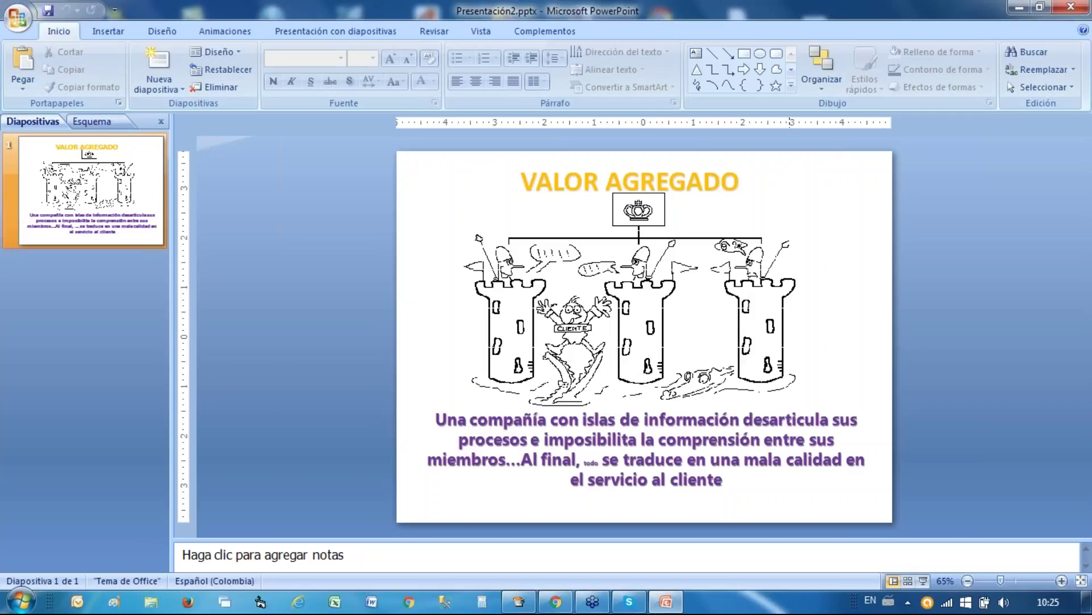
pyautogui.press('F5')
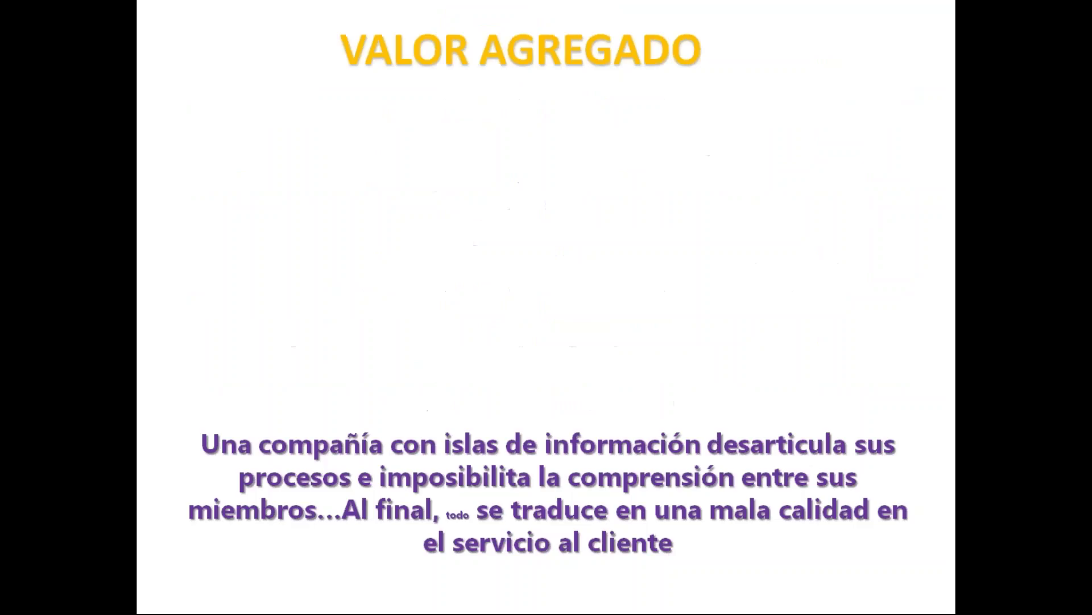
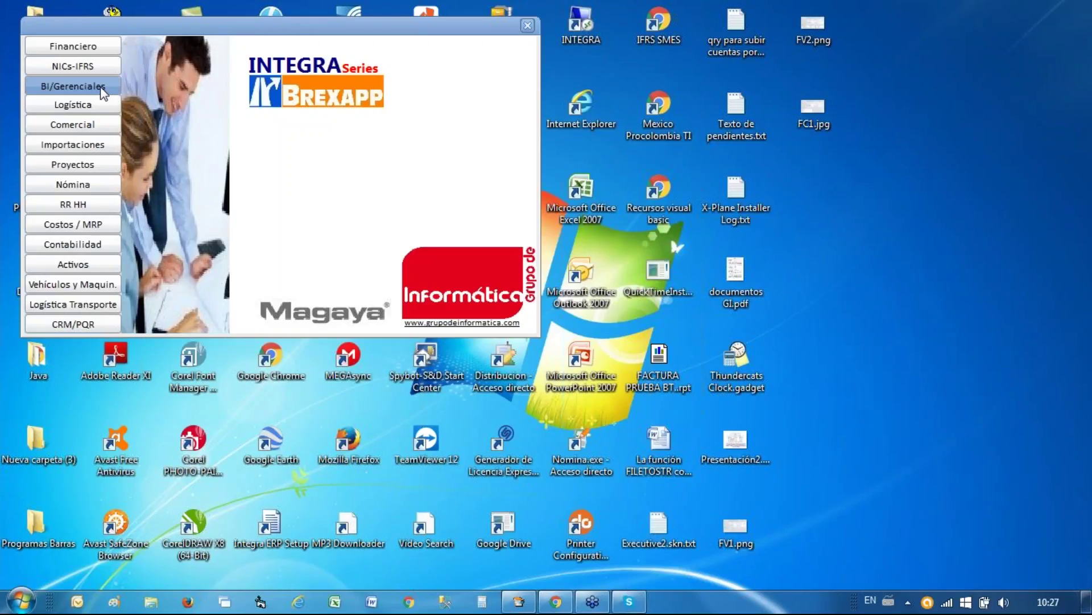
# Step: Log into the Financiero module with the account password
pyautogui.click(72, 45)
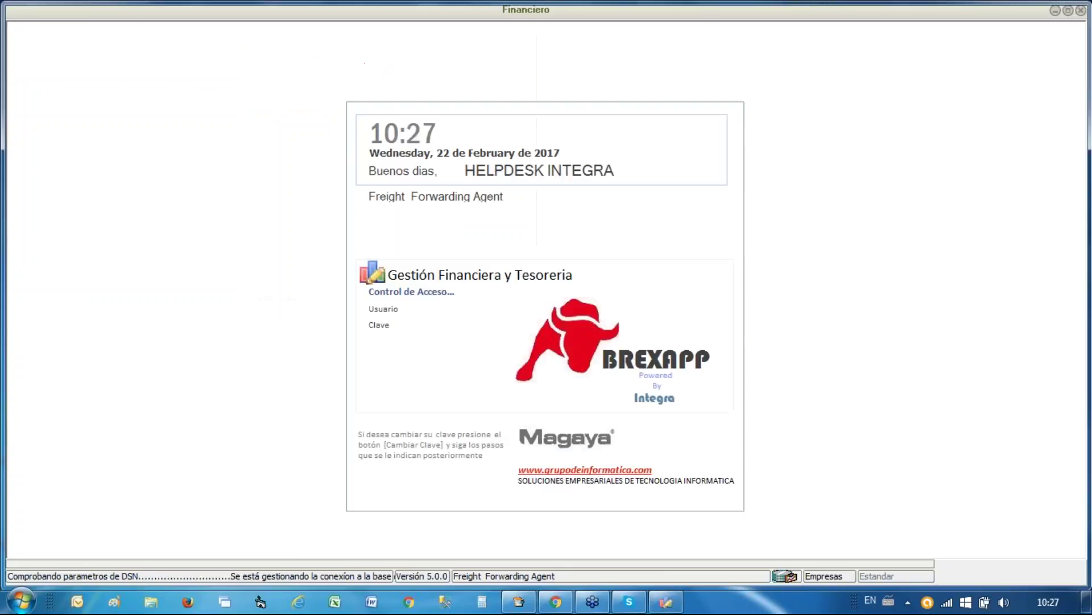
pyautogui.press('Return')
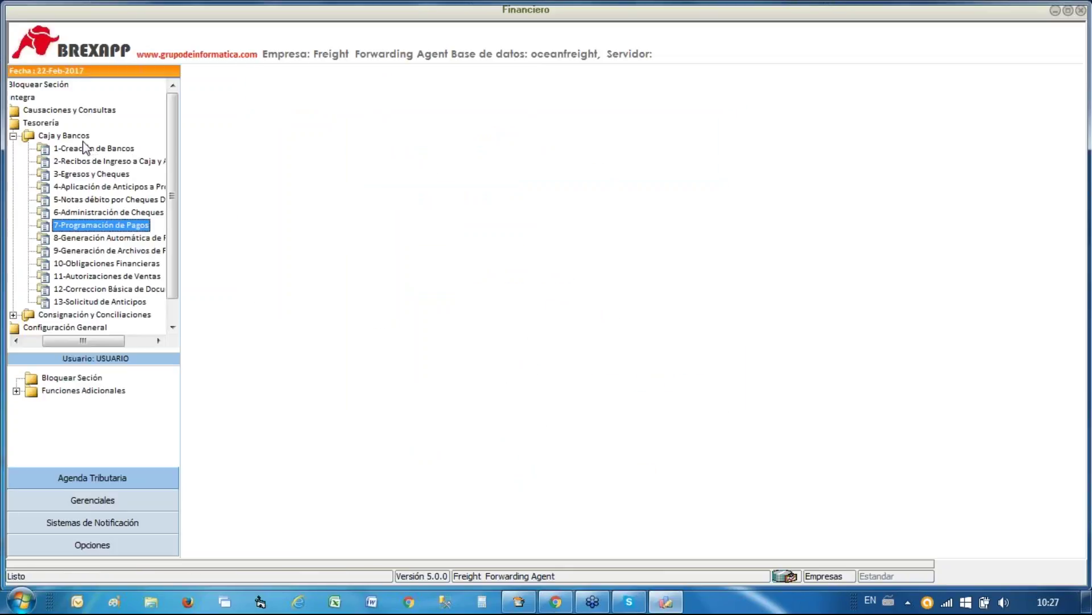
# Step: Open the 4-Documentos query under Causaciones y Consultas > Consultas, showing sales invoice FV 2
pyautogui.doubleClick(69, 110)
pyautogui.click(57, 123)
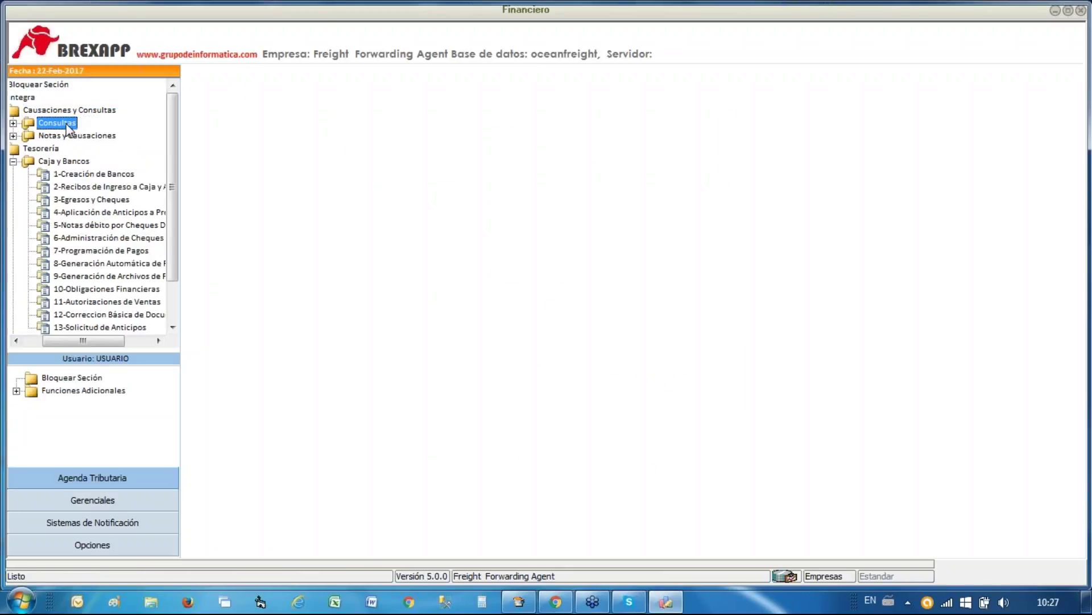
pyautogui.doubleClick(69, 124)
pyautogui.doubleClick(81, 135)
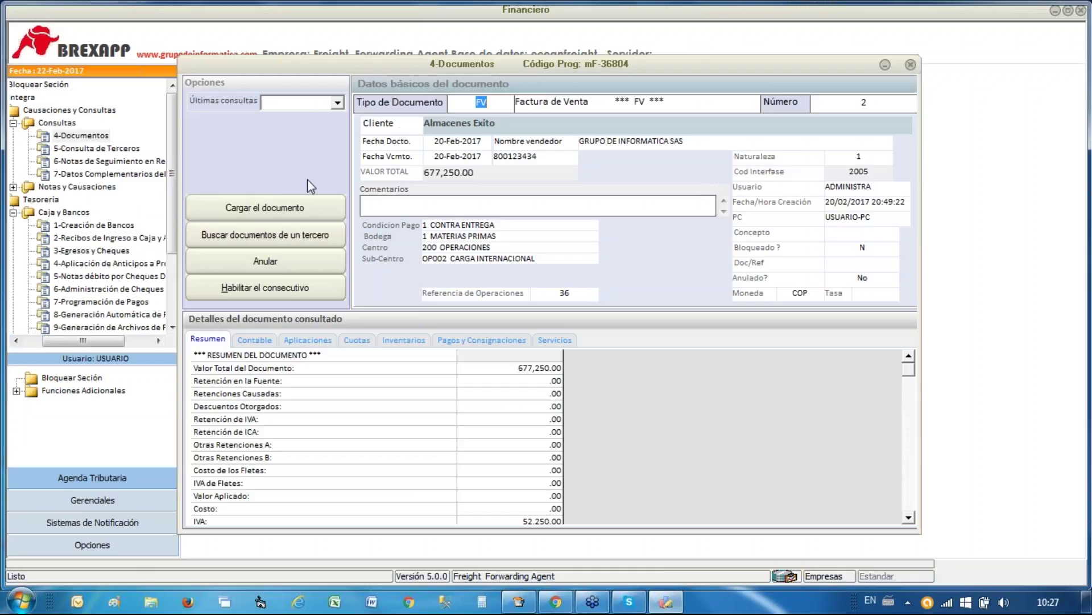
# Step: Load sales invoice FV number 1 and display its inventory lines
pyautogui.click(296, 210)
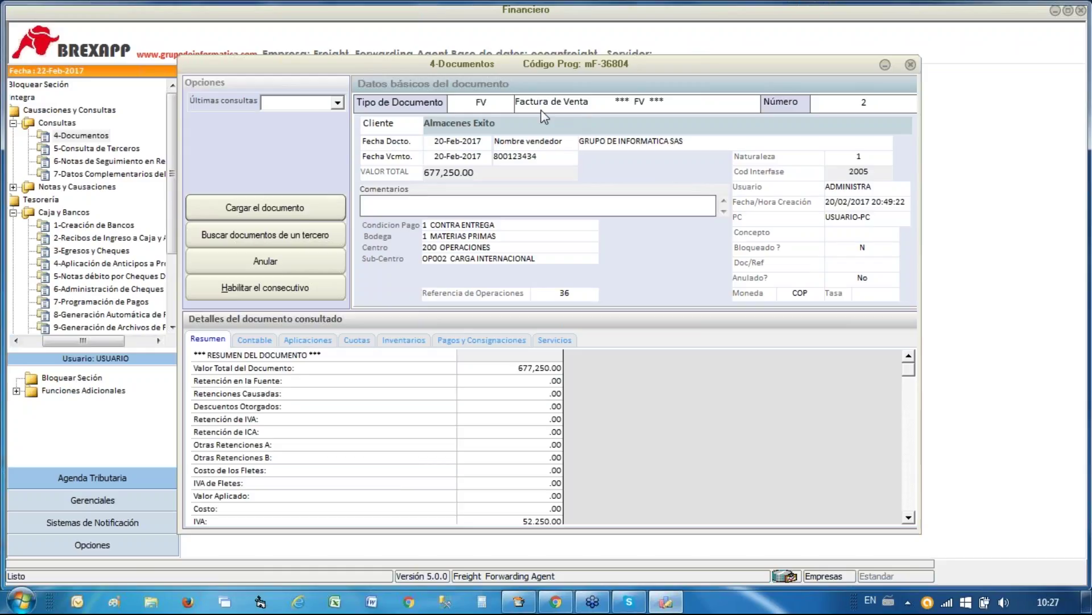
pyautogui.doubleClick(876, 106)
pyautogui.write('1')
pyautogui.press('Return')
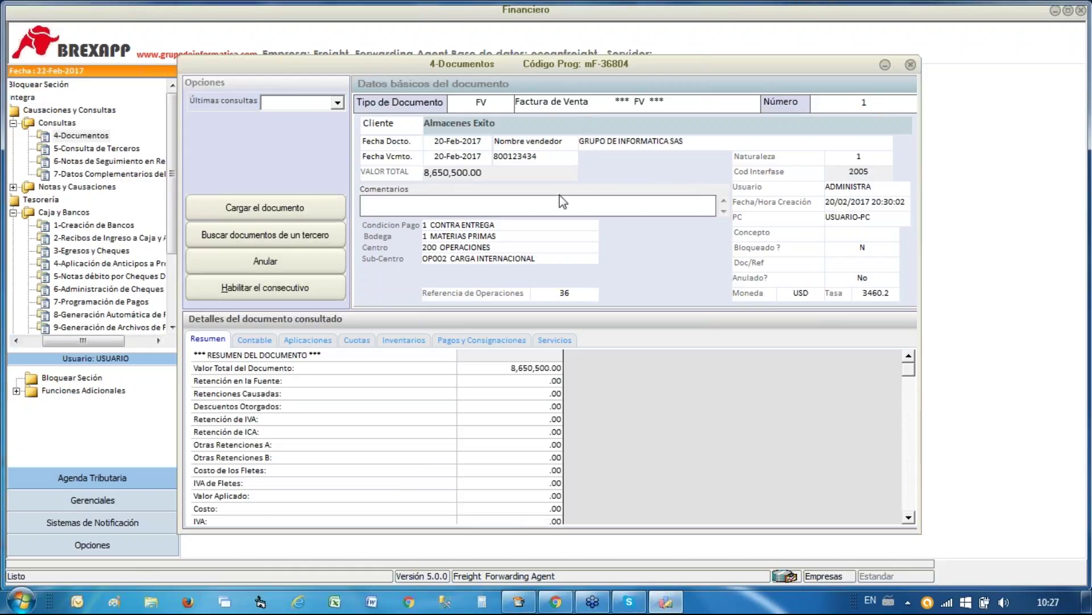
pyautogui.click(403, 340)
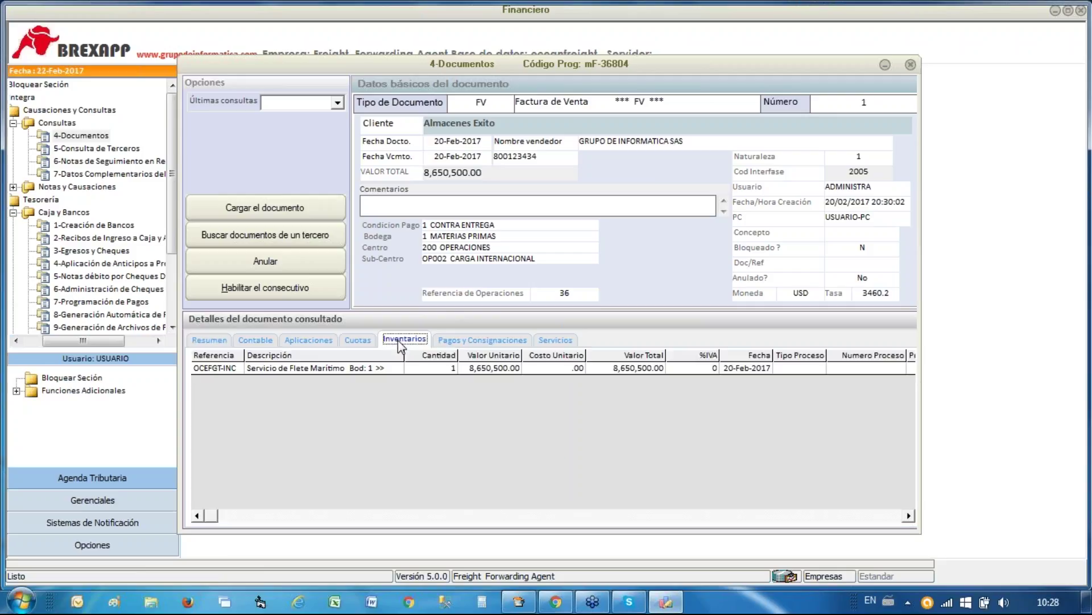
# Step: Compare against invoice FV 2, then reload invoice FV 1 with its maritime freight line
pyautogui.doubleClick(889, 104)
pyautogui.write('2')
pyautogui.press('Return')
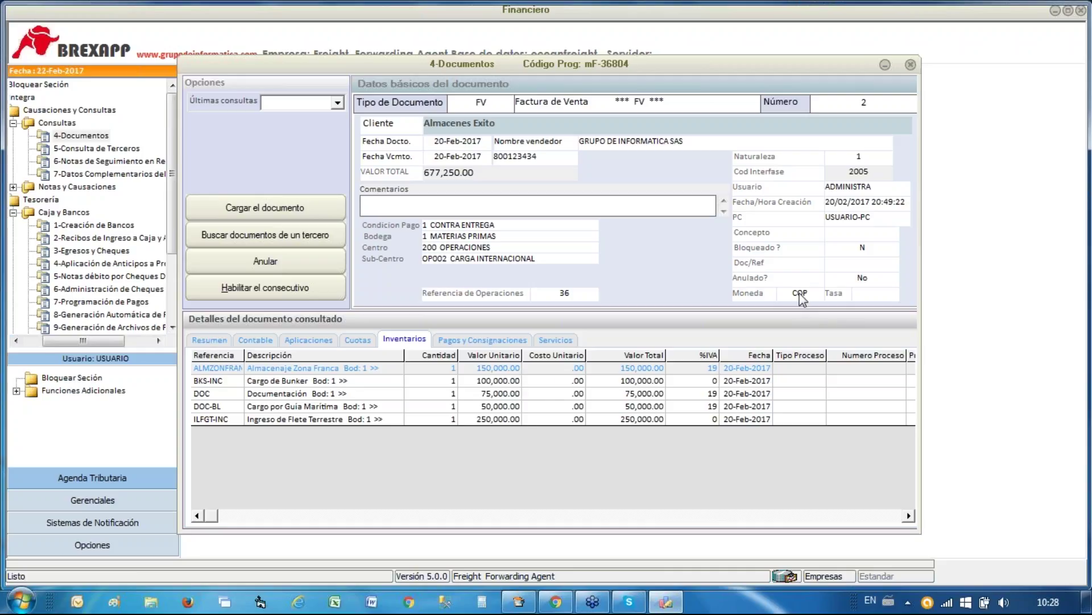
pyautogui.write('1')
pyautogui.press('Return')
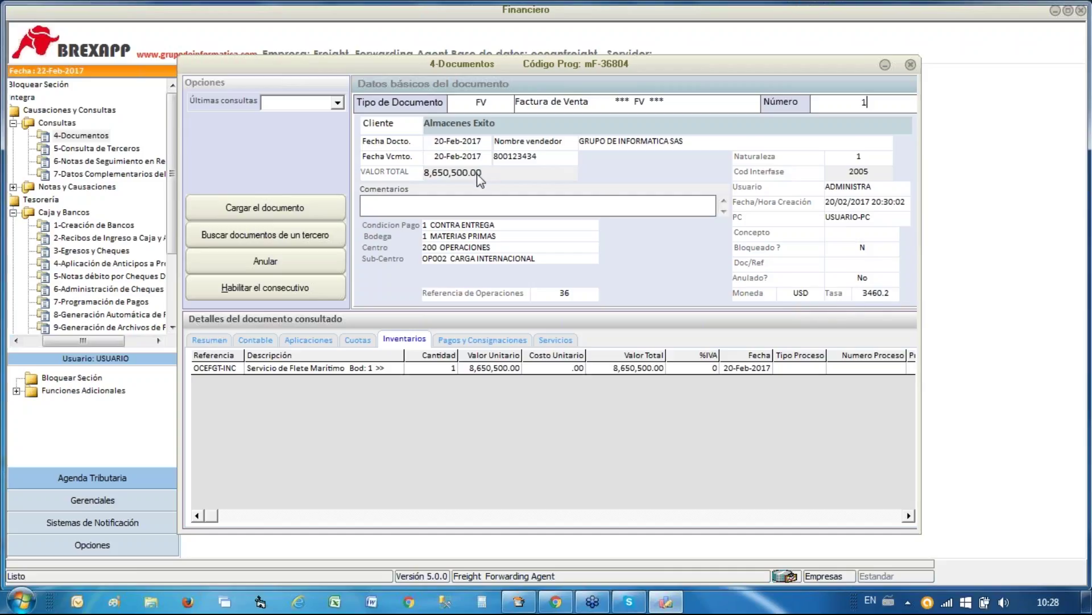
# Step: Show invoice FV 1's Contable entries: 8,650,500.00 to 13051001 Deudores del Exterior and 41451501
pyautogui.click(255, 339)
pyautogui.click(503, 372)
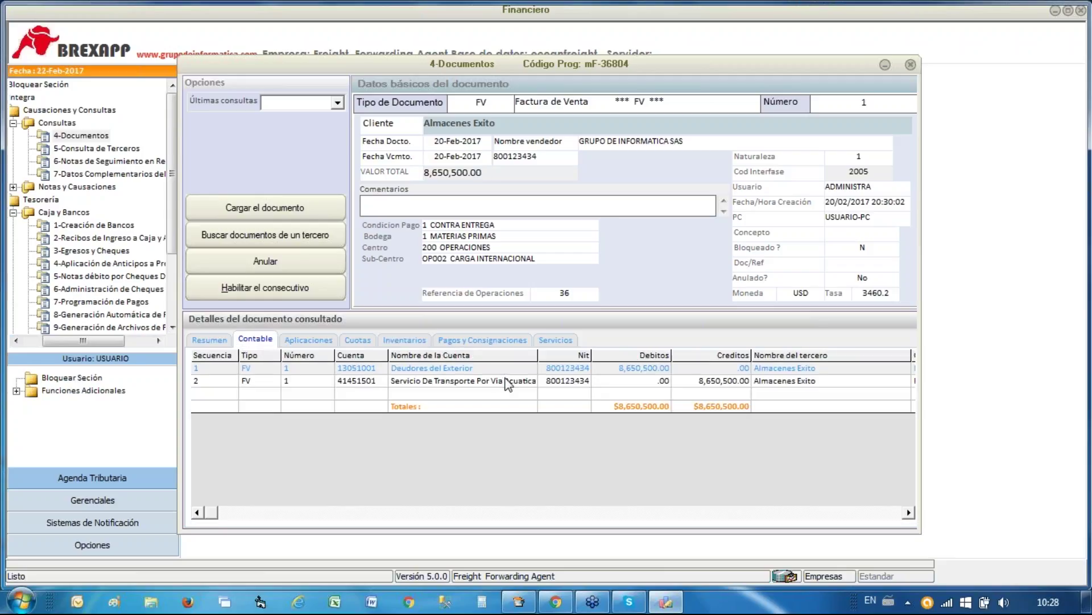
pyautogui.click(509, 389)
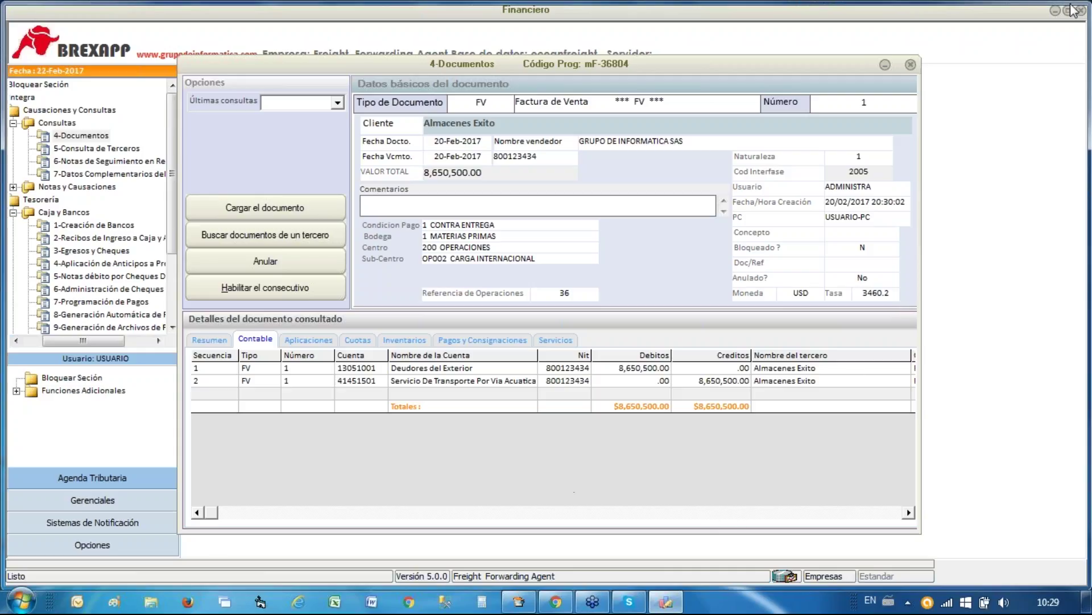
# Step: Minimize Financiero, log into BI/Gerenciales with the password, and open 4-Balance Automático for February 2017
pyautogui.click(1055, 12)
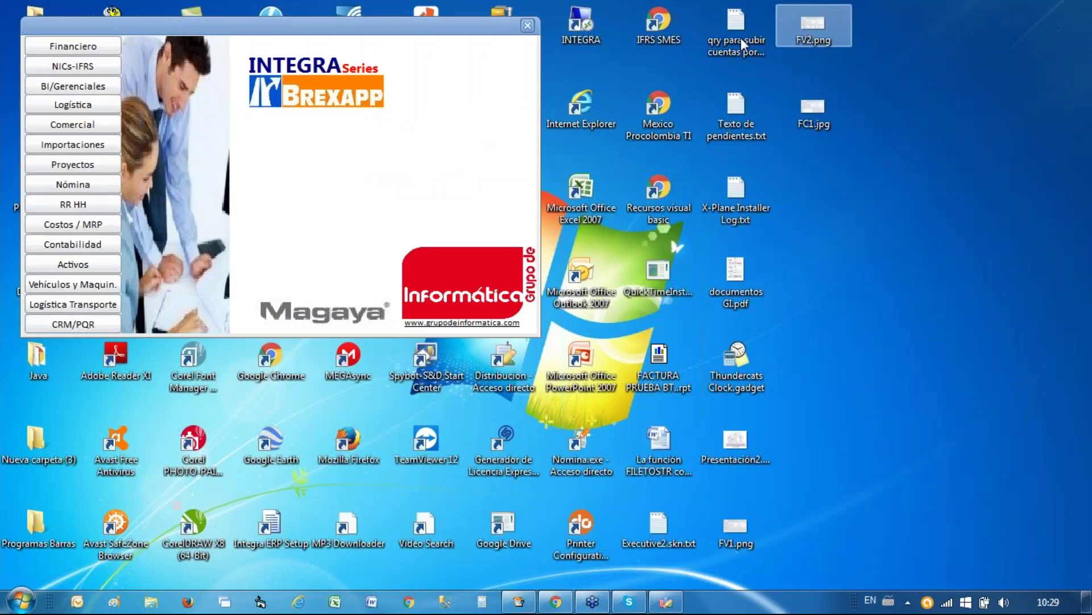
pyautogui.click(96, 90)
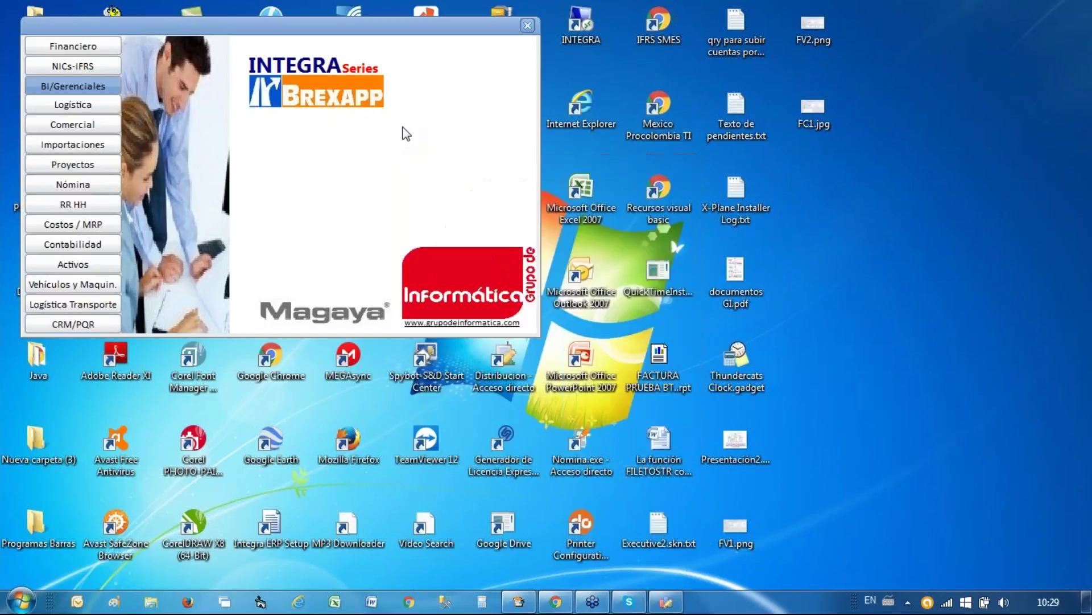
pyautogui.press('Return')
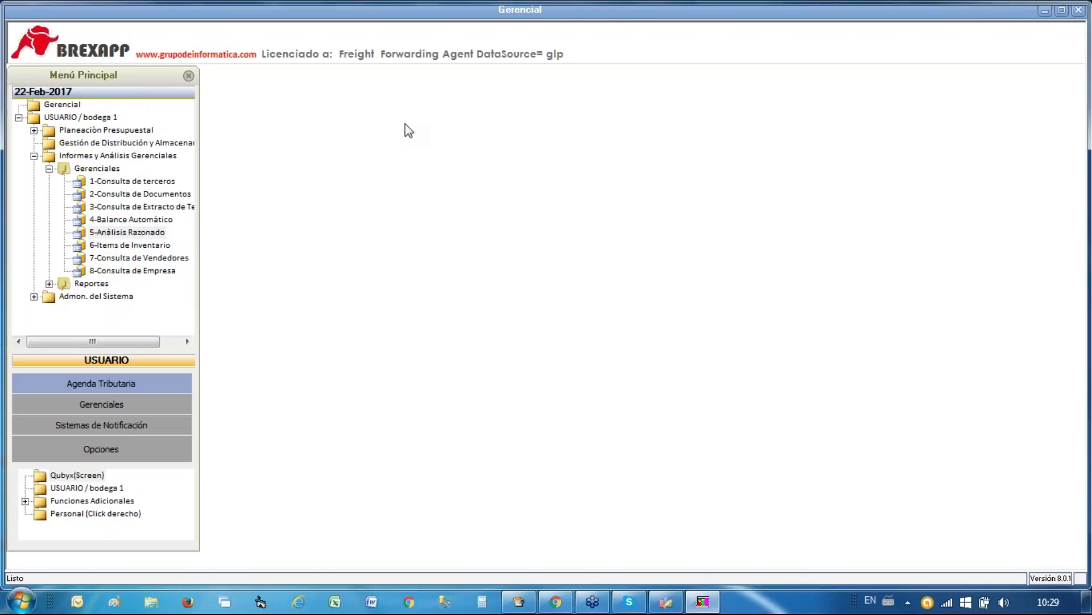
pyautogui.doubleClick(169, 220)
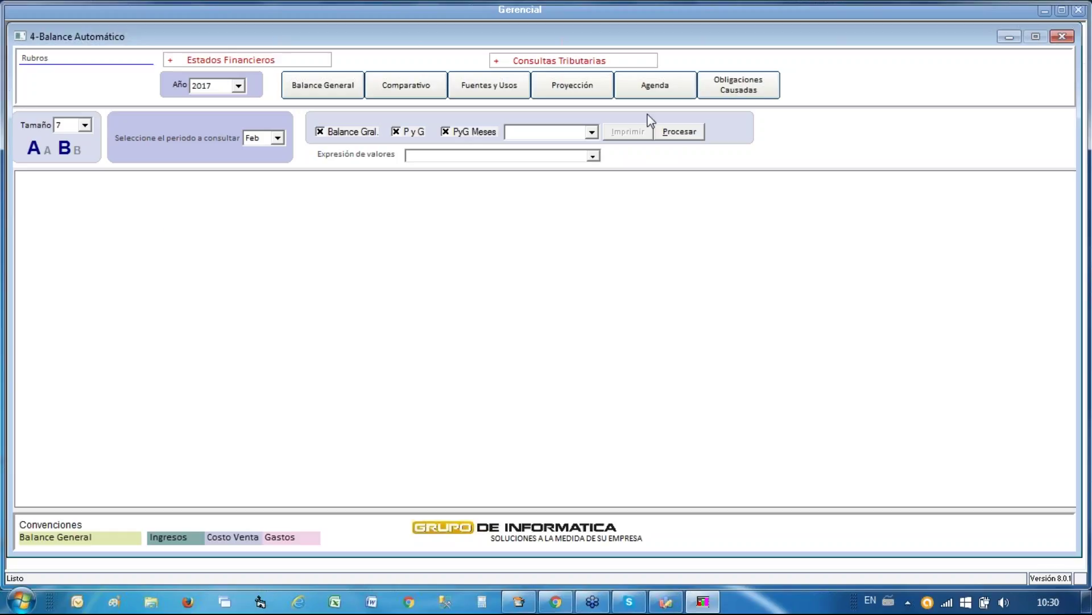
# Step: Process the February 2017 balance report and set its text size to 11
pyautogui.click(683, 132)
pyautogui.click(227, 271)
pyautogui.click(84, 124)
pyautogui.click(75, 186)
# Step: Step down through the report lines, then switch to the empty Comparativo monthly balance
pyautogui.click(405, 245)
pyautogui.press('Down')
pyautogui.press('Down')
pyautogui.press('Down')
pyautogui.press('Down')
pyautogui.press('Down')
pyautogui.press('Down')
pyautogui.press('Down')
pyautogui.press('Down')
pyautogui.press('Down')
pyautogui.press('Down')
pyautogui.press('Down')
pyautogui.press('Down')
pyautogui.press('Down')
pyautogui.press('Down')
pyautogui.press('Down')
pyautogui.press('Down')
pyautogui.press('Down')
pyautogui.press('Down')
pyautogui.press('Down')
pyautogui.press('Down')
pyautogui.press('Down')
pyautogui.press('Down')
pyautogui.press('Down')
pyautogui.press('Down')
pyautogui.press('Down')
pyautogui.press('Down')
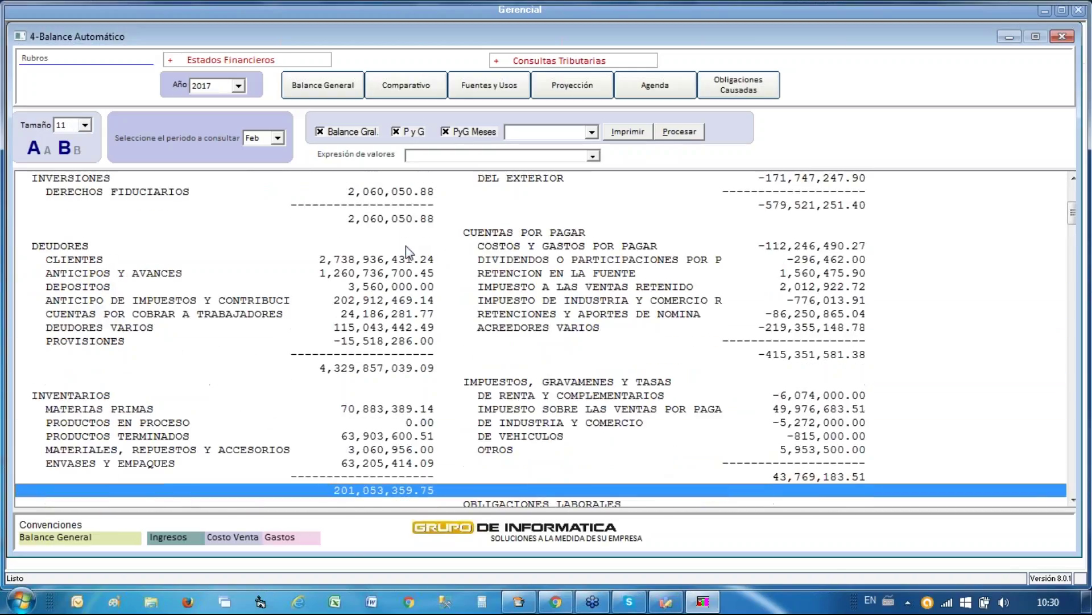
pyautogui.press('Down')
pyautogui.press('Down')
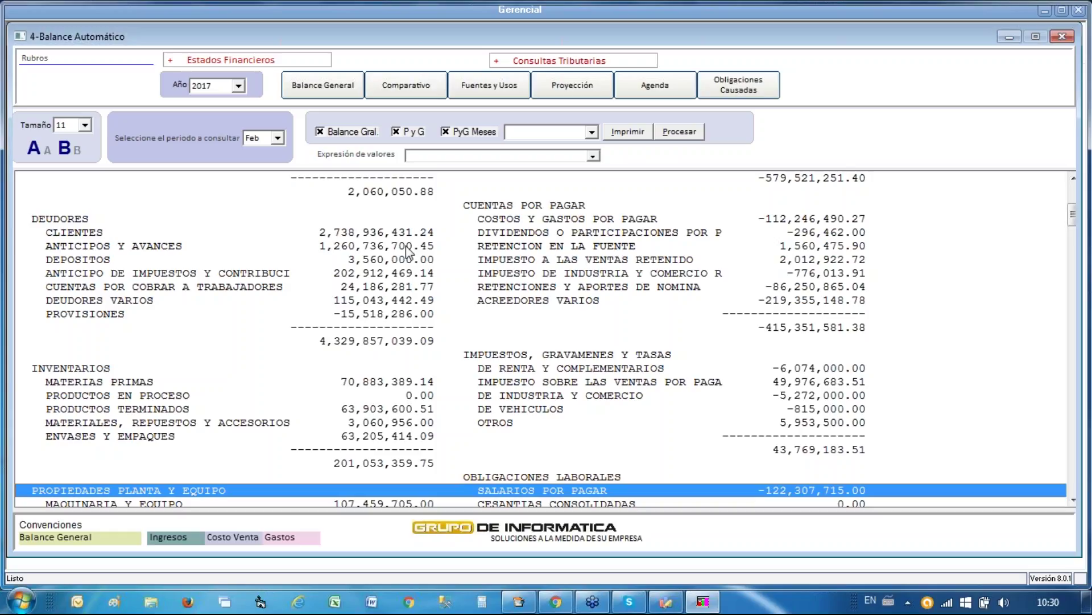
pyautogui.click(407, 90)
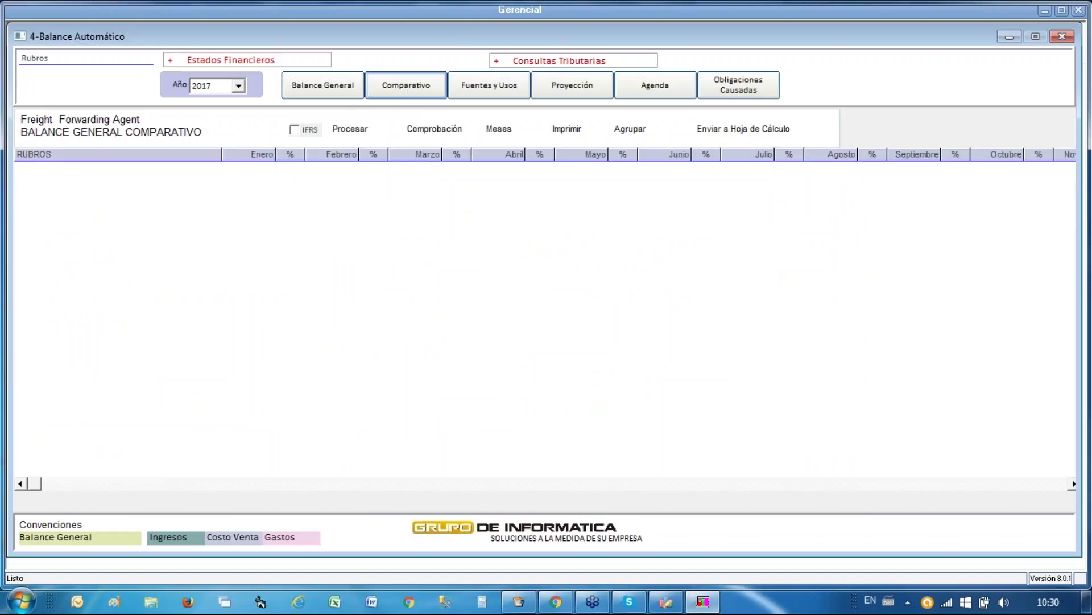
# Step: Process the comparative balance for year 2016, listing ACTIVOS accounts like BANCOS and CLIENTES monthly
pyautogui.click(238, 85)
pyautogui.click(238, 114)
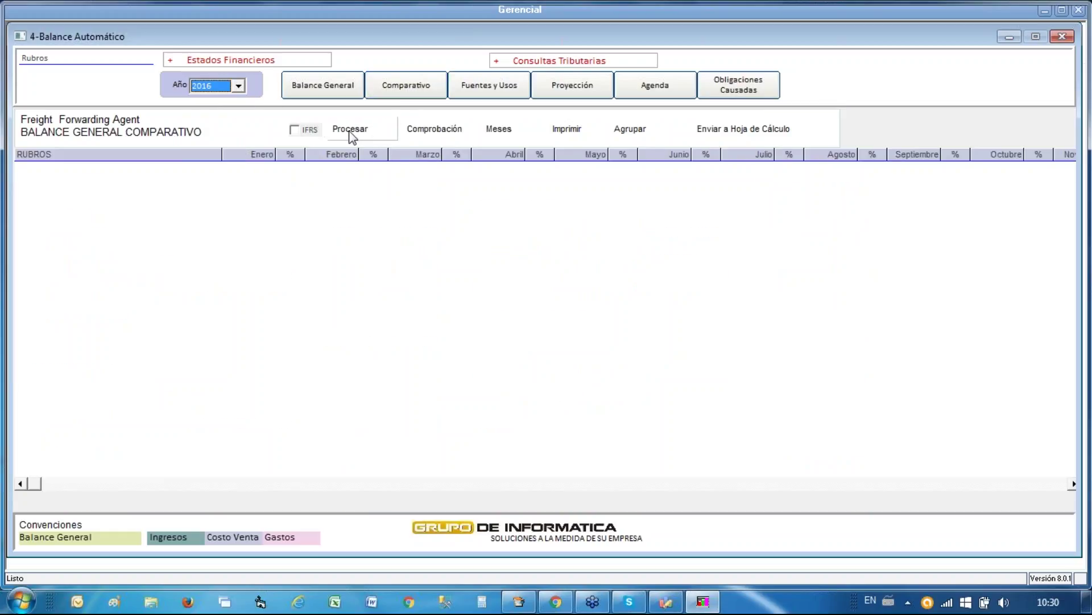
pyautogui.click(350, 130)
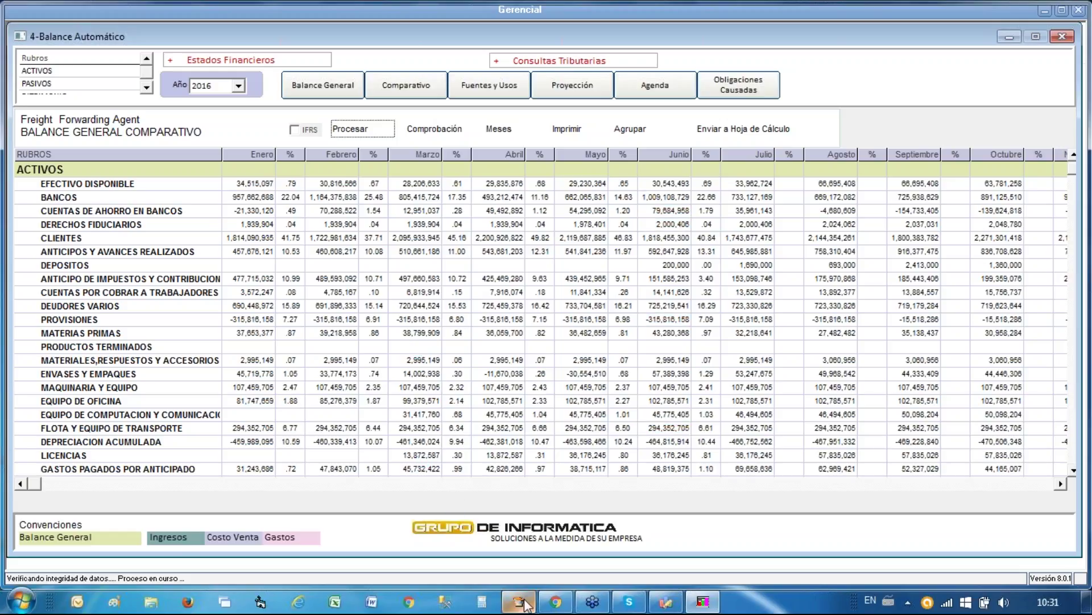
pyautogui.moveTo(526, 605)
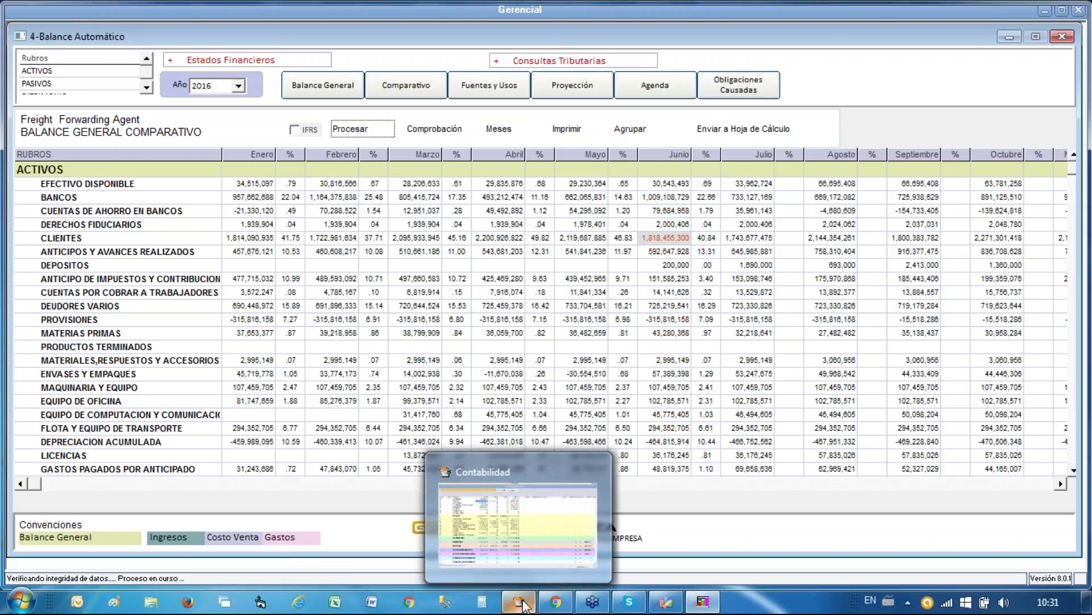
# Step: Bring up the 7-Consulta Multidimensional window and move the selection up to the ACTIVO total row
pyautogui.click(524, 604)
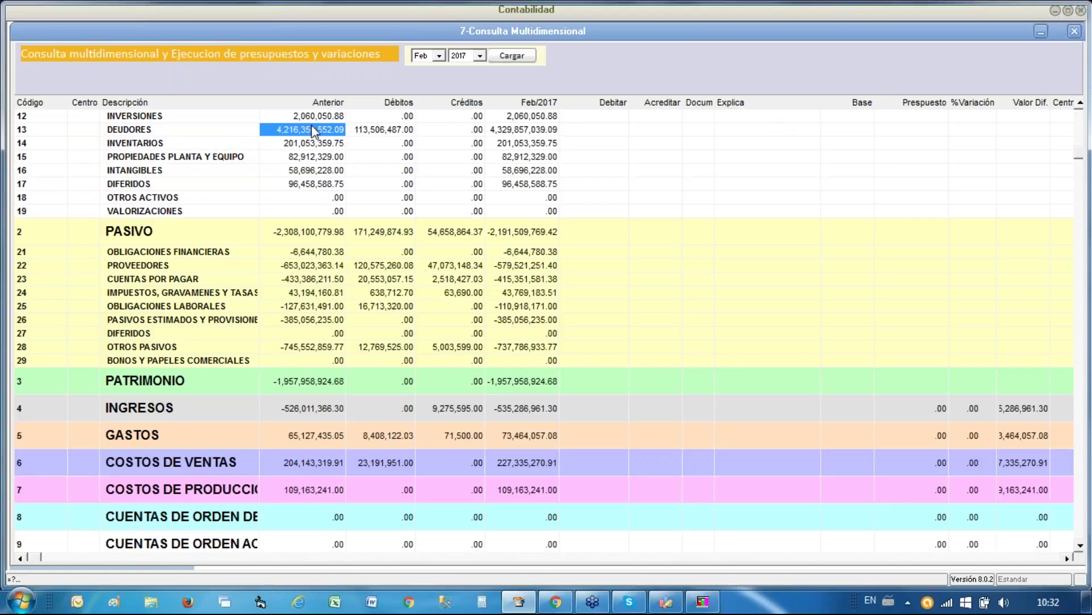
pyautogui.press('Up')
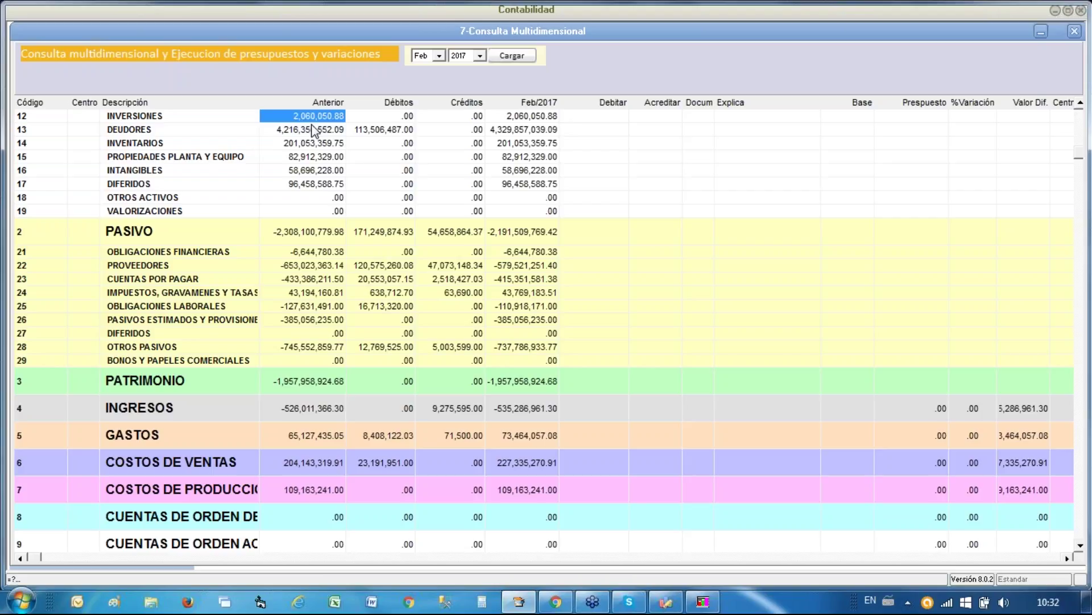
pyautogui.press('Up')
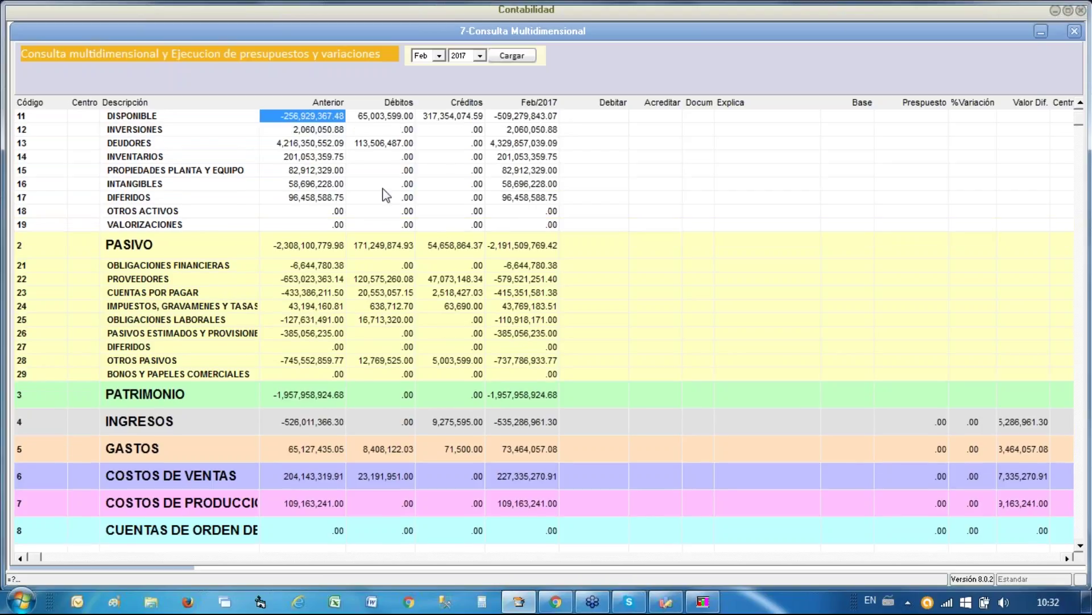
pyautogui.press('Up')
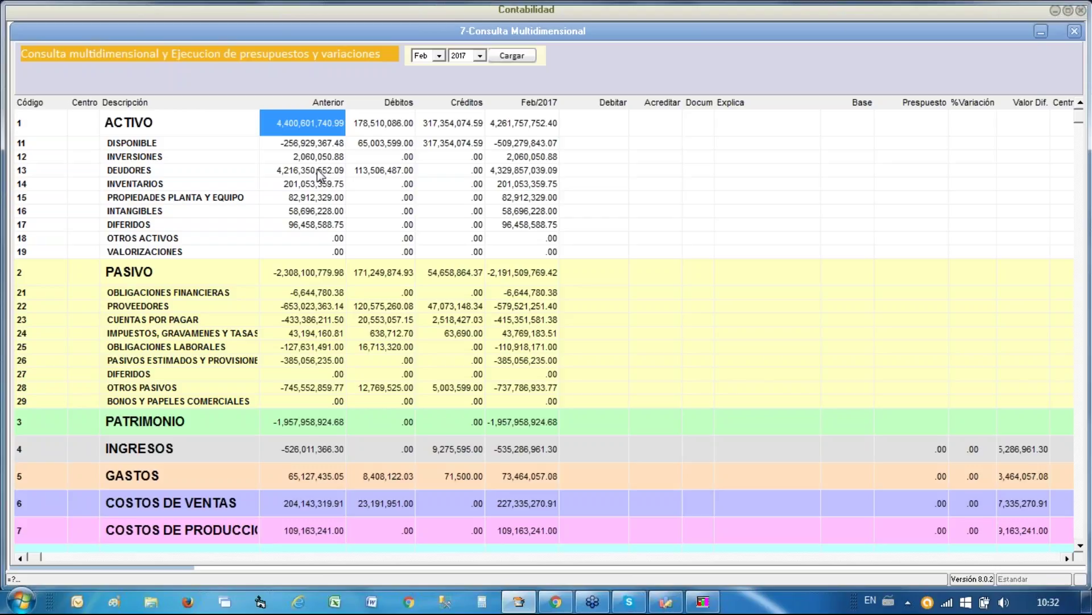
# Step: Expand DEUDORES, then 13051001 Deudores del Exterior, and scroll through its foreign third-party debtors
pyautogui.click(318, 170)
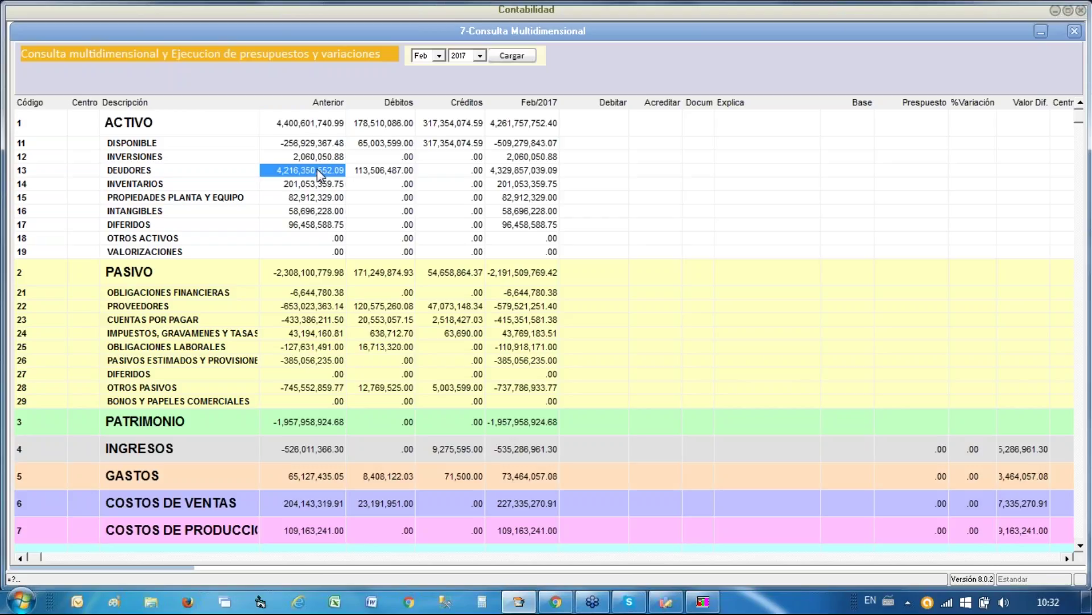
pyautogui.doubleClick(316, 169)
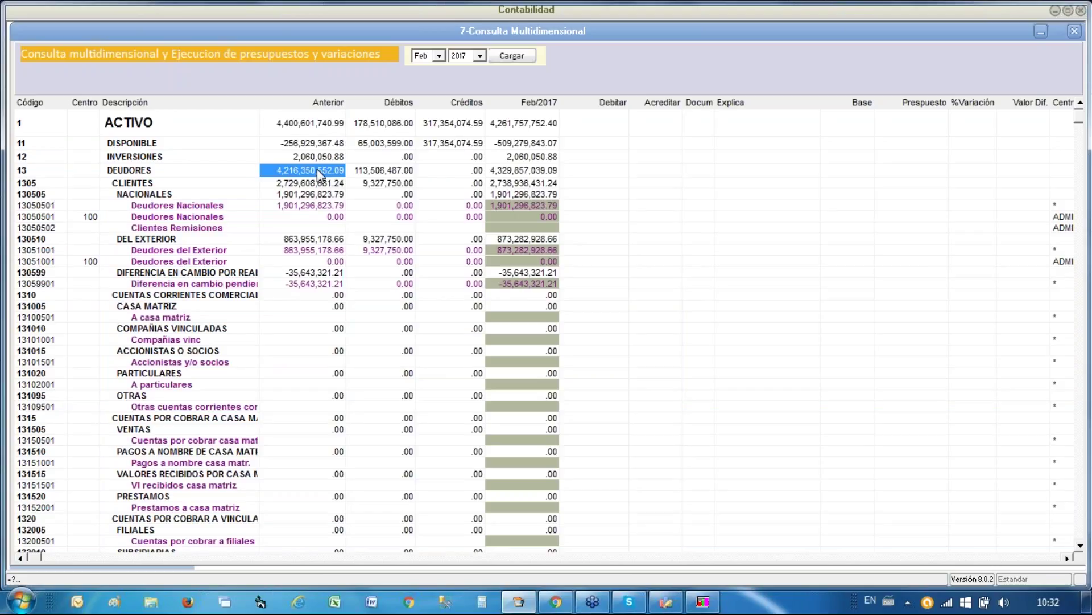
pyautogui.doubleClick(312, 250)
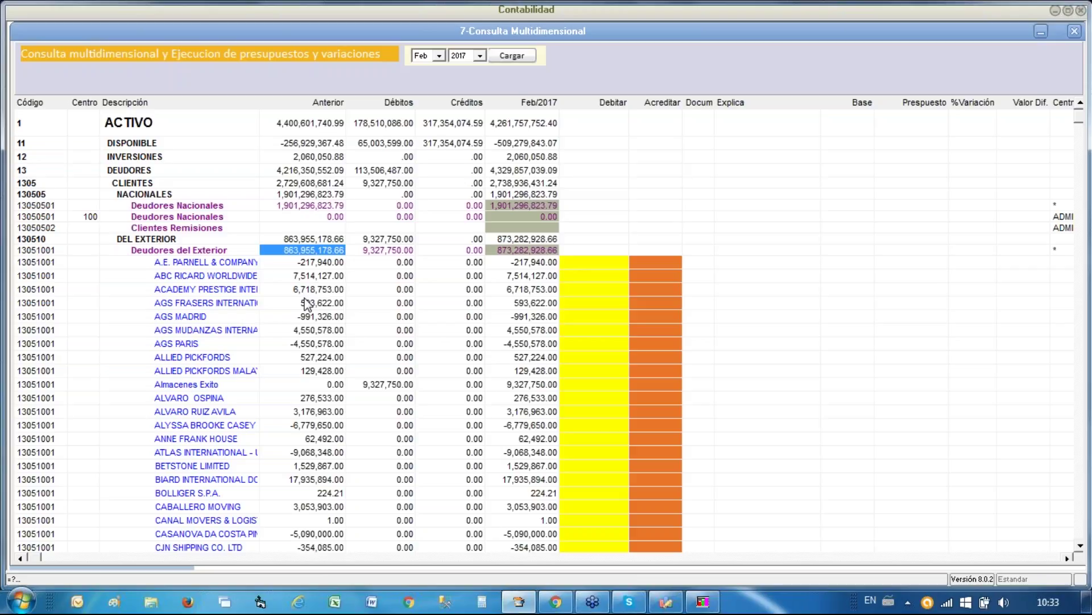
pyautogui.click(1081, 545)
pyautogui.click(1081, 546)
pyautogui.click(1080, 545)
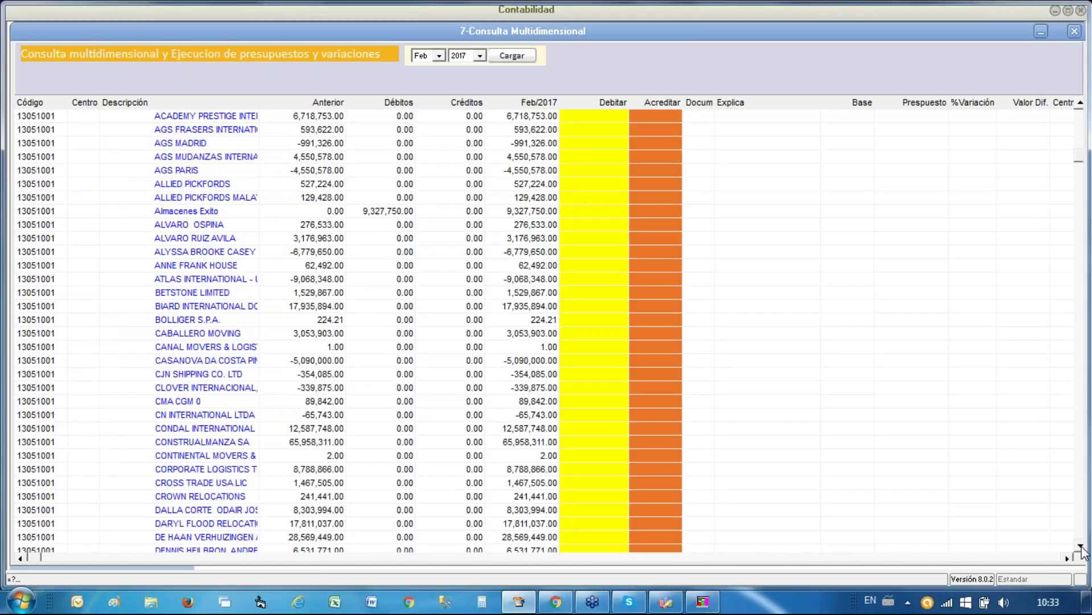